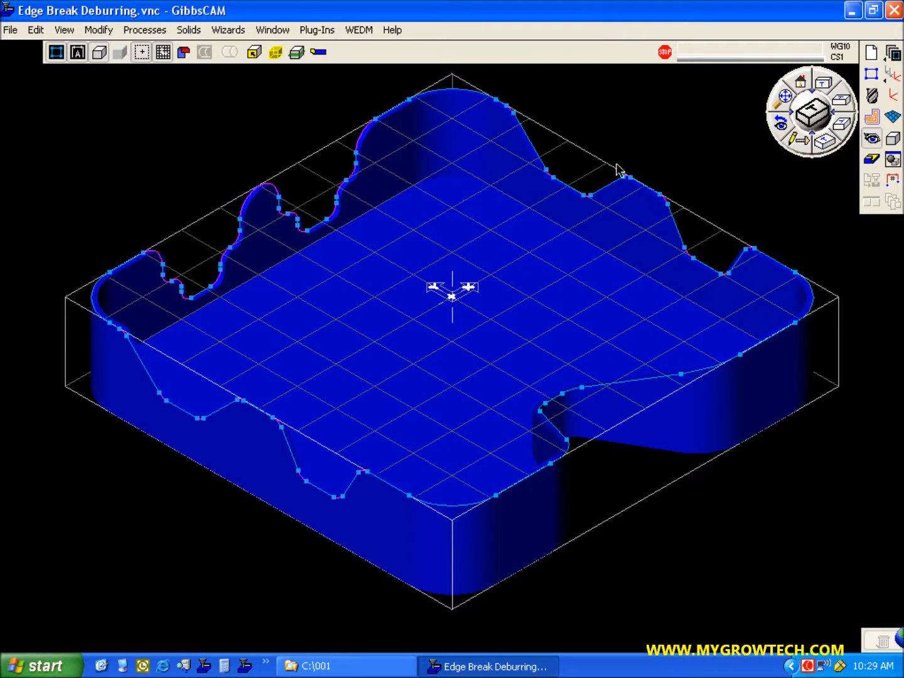
Define milling tool 1 as a 0.375 diameter, 3-flute solid carbide ball end mill with length 1.875
{"action": "left_click", "coordinate": [872, 117]}
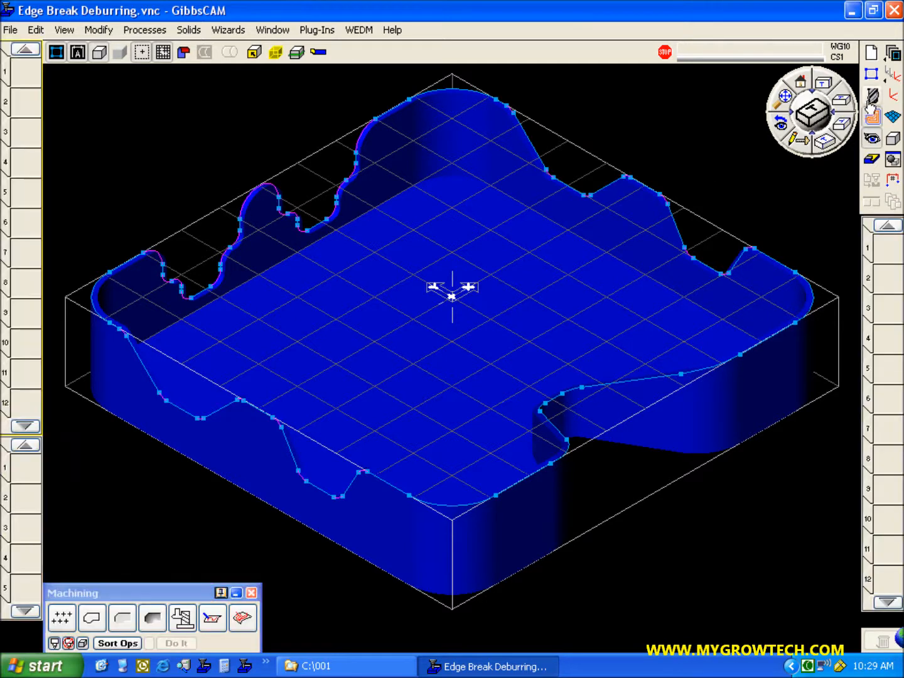
{"action": "double_click", "coordinate": [26, 78]}
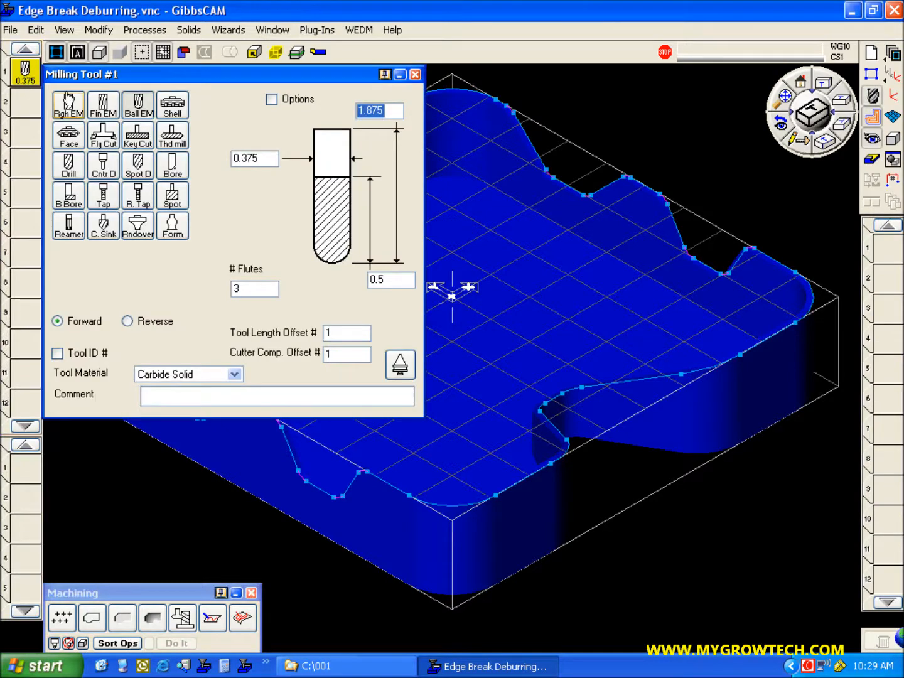
{"action": "key", "text": "Tab"}
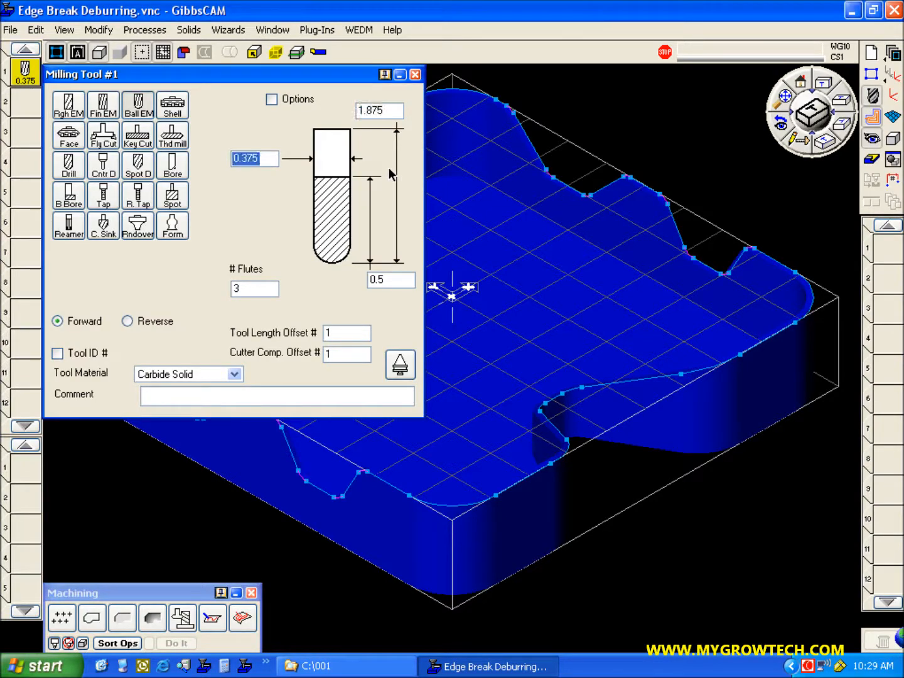
{"action": "left_click", "coordinate": [415, 76]}
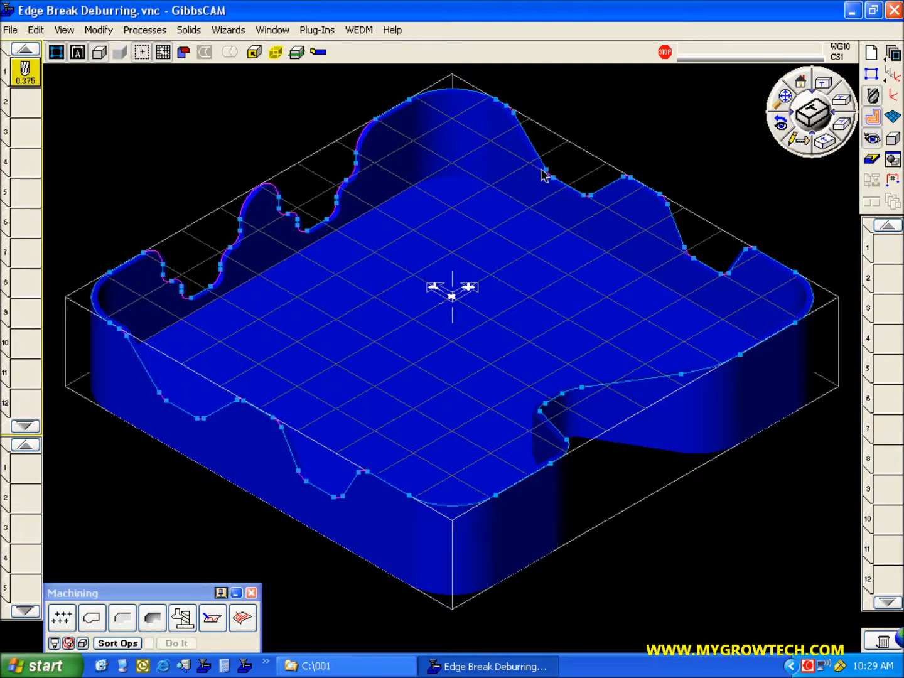
Create a Contour process with the 0.375 ball end mill and open its settings
{"action": "left_click_drag", "start_coordinate": [25, 70], "coordinate": [26, 465]}
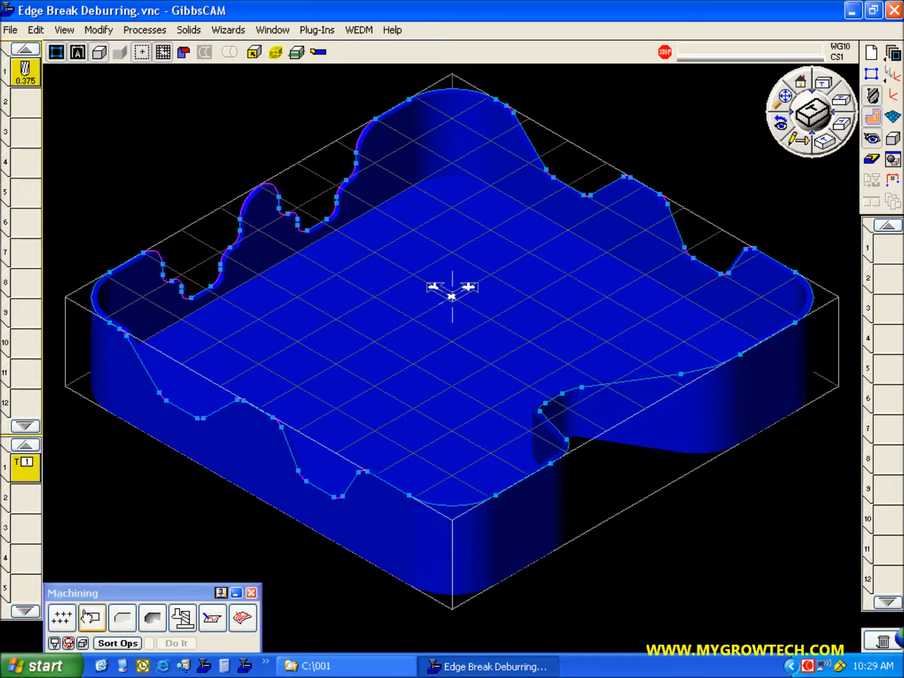
{"action": "left_click", "coordinate": [92, 618]}
{"action": "double_click", "coordinate": [25, 463]}
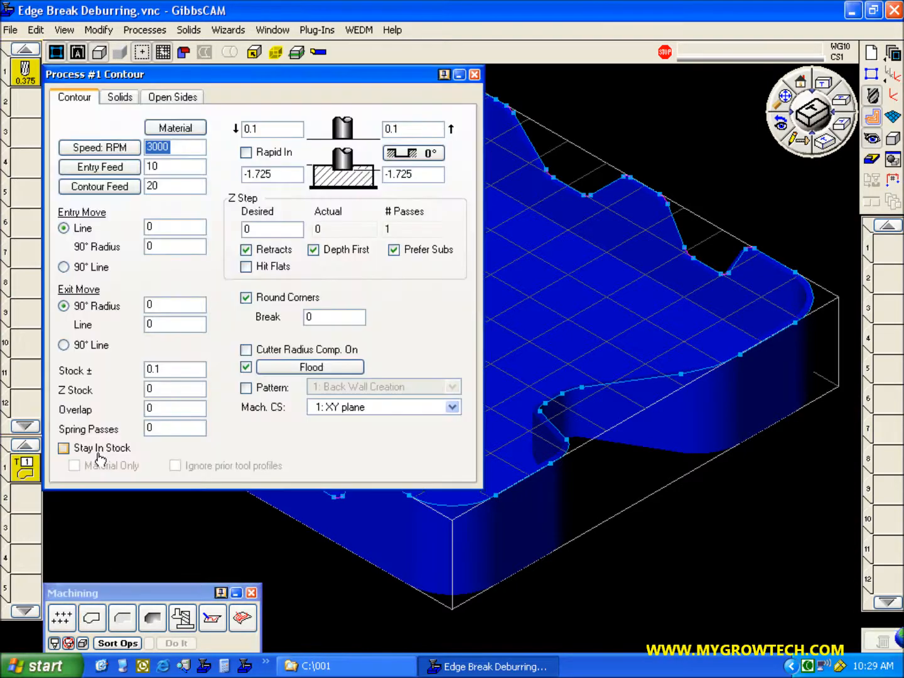
Review the contour process's speed and feeds, entry and exit moves, stock allowance, clearances and cutting depth
{"action": "key", "text": "Tab"}
{"action": "key", "text": "Tab"}
{"action": "key", "text": "Tab"}
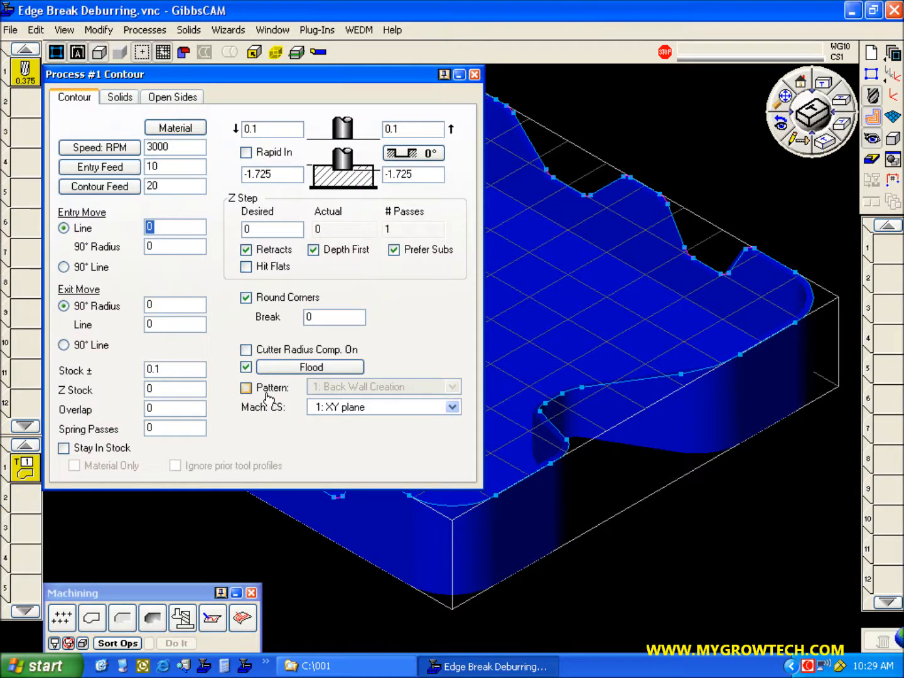
{"action": "key", "text": "Tab"}
{"action": "key", "text": "Tab"}
{"action": "key", "text": "Tab"}
{"action": "key", "text": "Tab"}
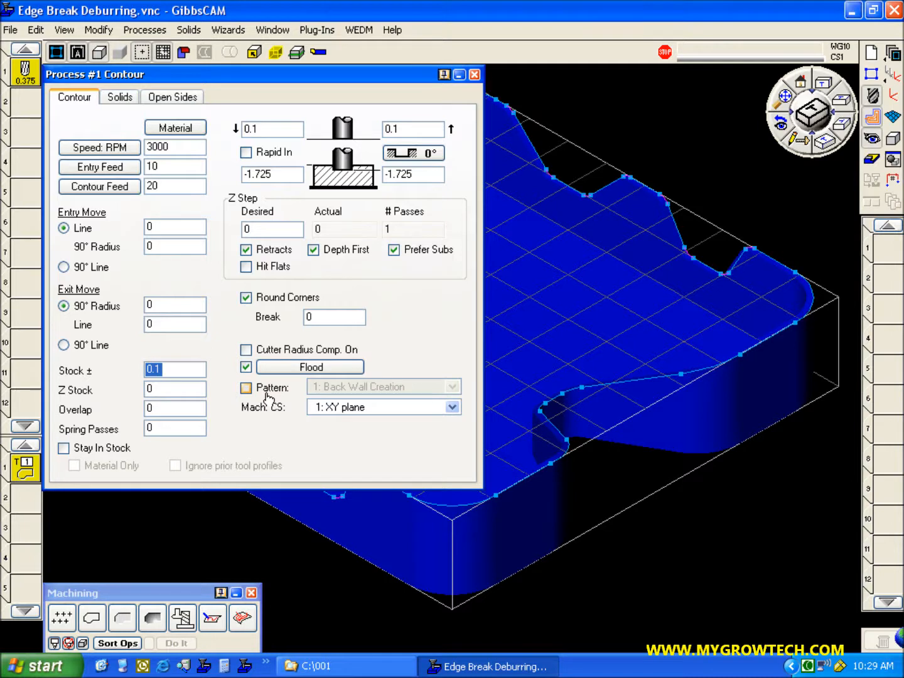
{"action": "key", "text": "Tab"}
{"action": "key", "text": "Tab"}
{"action": "key", "text": "Tab"}
{"action": "key", "text": "Tab"}
{"action": "key", "text": "Tab"}
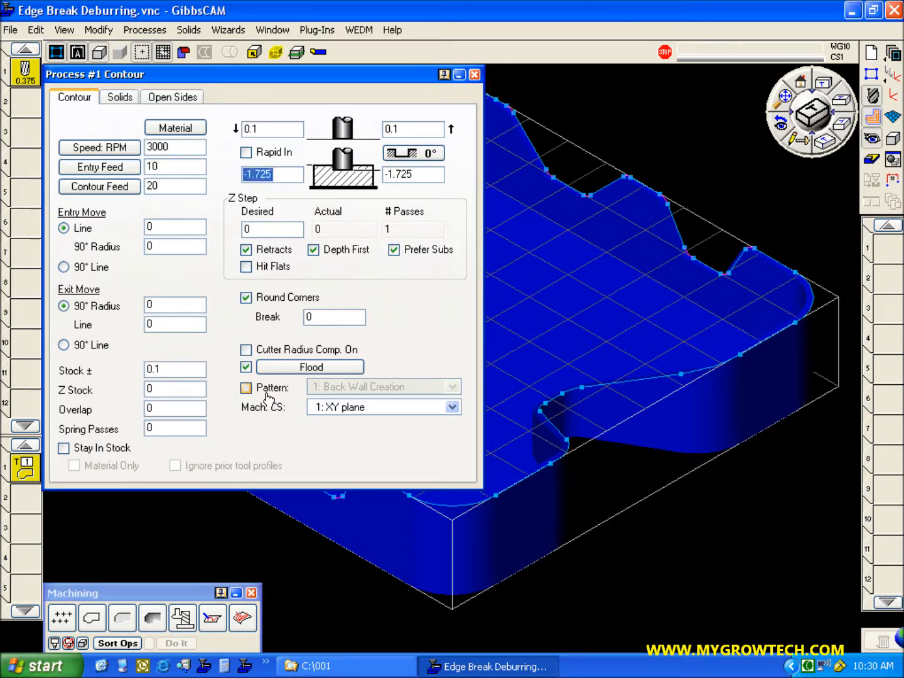
Pick the start depth from the bottom of the wall notch and subtract 0.1, setting it to -1.725
{"action": "middle_click_drag", "start_coordinate": [645, 302], "coordinate": [840, 325]}
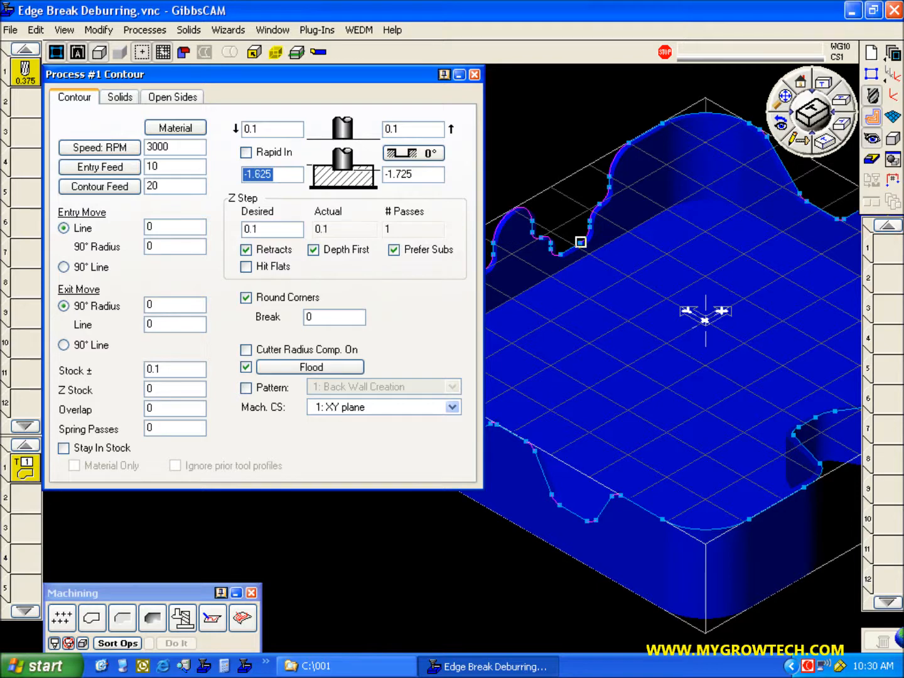
{"action": "left_click", "coordinate": [277, 179]}
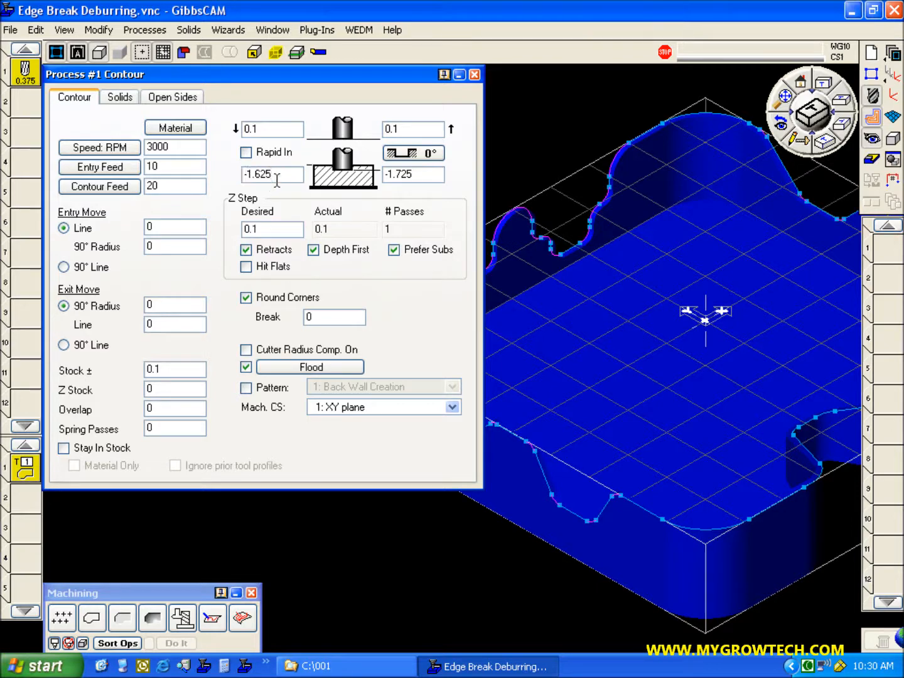
{"action": "double_click", "coordinate": [174, 371]}
{"action": "left_click", "coordinate": [290, 176]}
{"action": "double_click", "coordinate": [167, 370]}
{"action": "left_click", "coordinate": [292, 178]}
{"action": "type", "text": "-.1"}
{"action": "key", "text": "Tab"}
{"action": "key", "text": "Tab"}
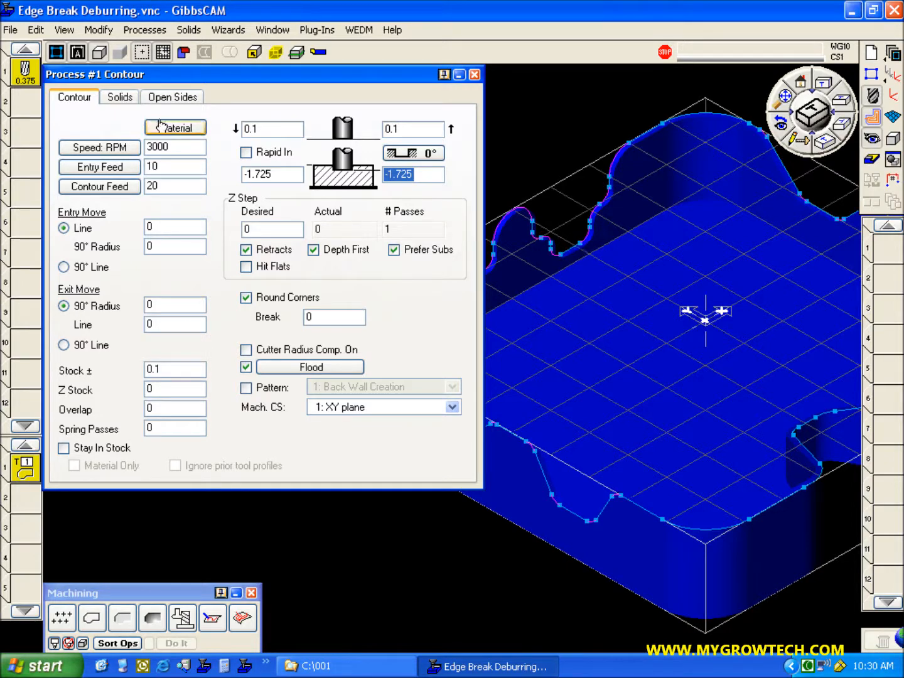
Check that Project 2D Toolpath is enabled with a surface stock of -0.02, and close the process settings
{"action": "left_click", "coordinate": [117, 97]}
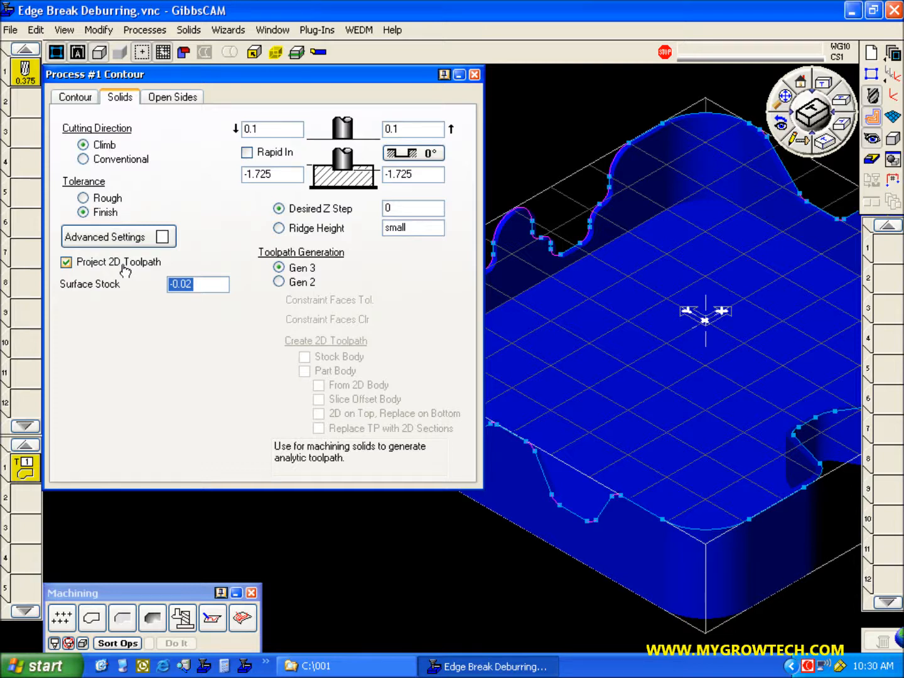
{"action": "double_click", "coordinate": [206, 287]}
{"action": "left_click", "coordinate": [478, 74]}
Select the extracted outer edge profile at the notch bottom and the solid body, and generate the contour toolpath
{"action": "left_click_drag", "start_coordinate": [478, 151], "coordinate": [651, 363]}
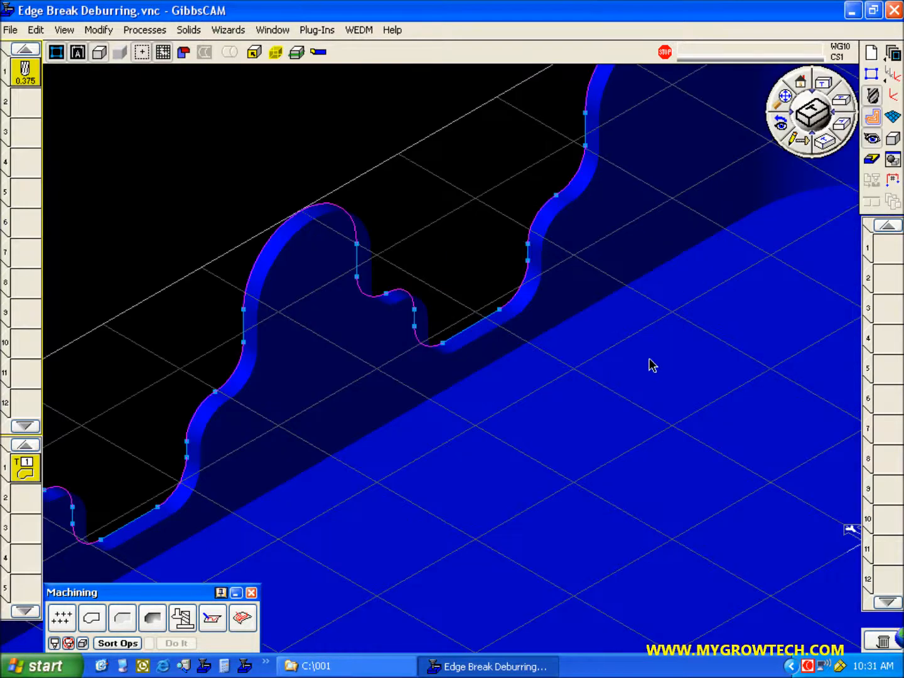
{"action": "left_click", "coordinate": [480, 325]}
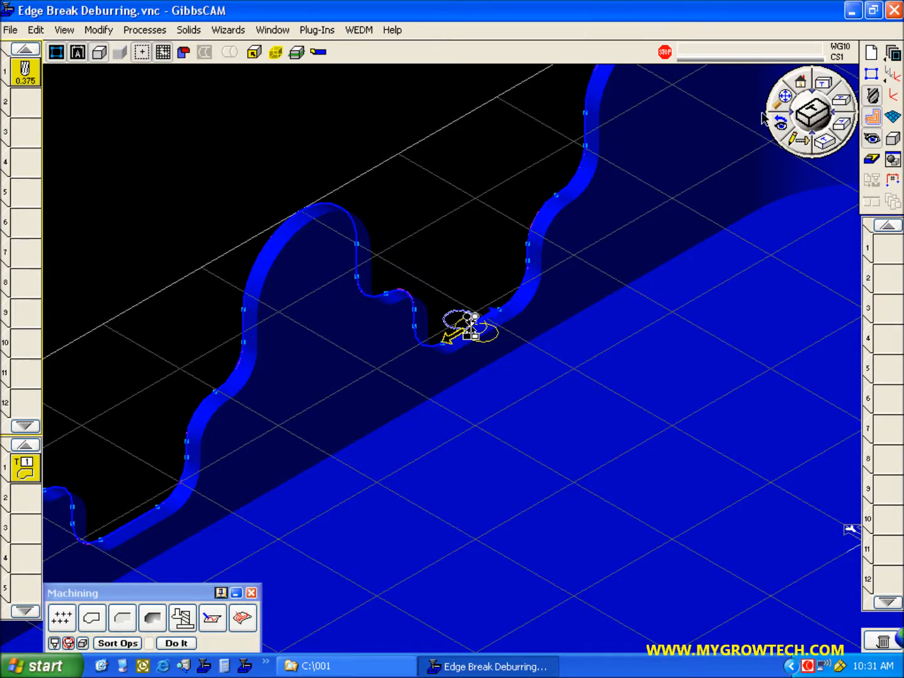
{"action": "left_click", "coordinate": [776, 99]}
{"action": "left_click", "coordinate": [427, 289]}
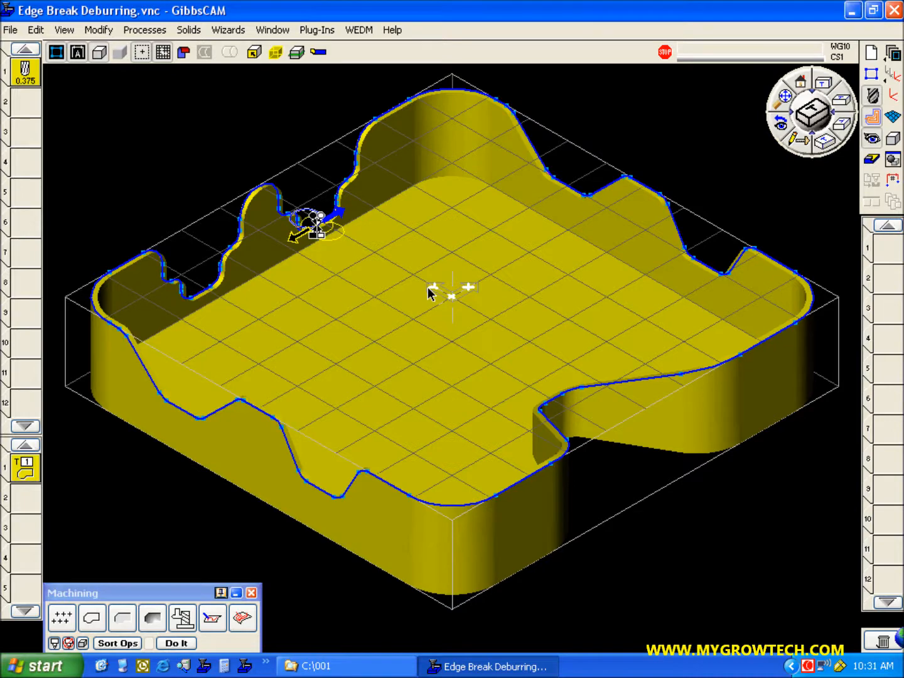
{"action": "left_click", "coordinate": [178, 643]}
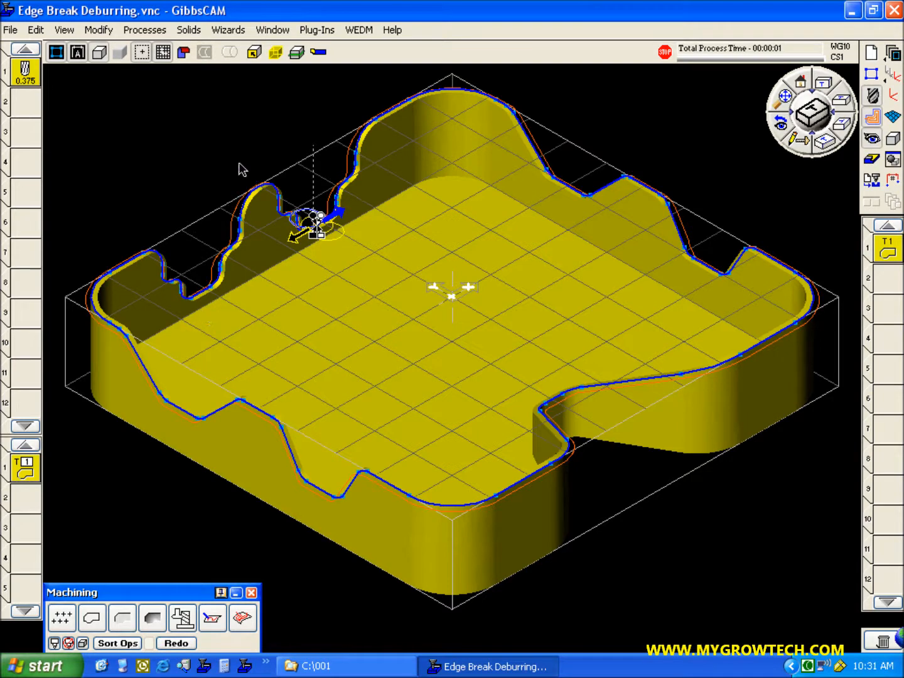
Examine how the projected toolpath follows the outer top edge in close-up, rotated, side, front and isometric views
{"action": "left_click_drag", "start_coordinate": [159, 193], "coordinate": [268, 358]}
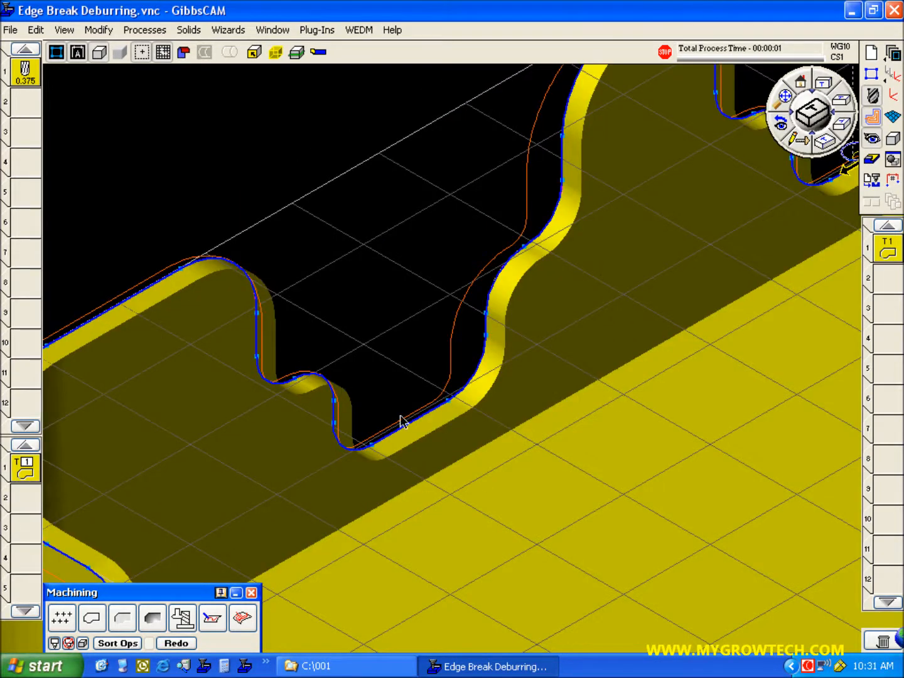
{"action": "mouse_move", "coordinate": [496, 565]}
{"action": "left_mouse_down"}
{"action": "mouse_move", "coordinate": [625, 525]}
{"action": "mouse_move", "coordinate": [765, 393]}
{"action": "mouse_move", "coordinate": [541, 483]}
{"action": "mouse_move", "coordinate": [537, 588]}
{"action": "mouse_move", "coordinate": [665, 547]}
{"action": "mouse_move", "coordinate": [682, 522]}
{"action": "mouse_move", "coordinate": [452, 540]}
{"action": "mouse_move", "coordinate": [611, 564]}
{"action": "left_mouse_up"}
{"action": "middle_click_drag", "start_coordinate": [611, 566], "coordinate": [634, 564]}
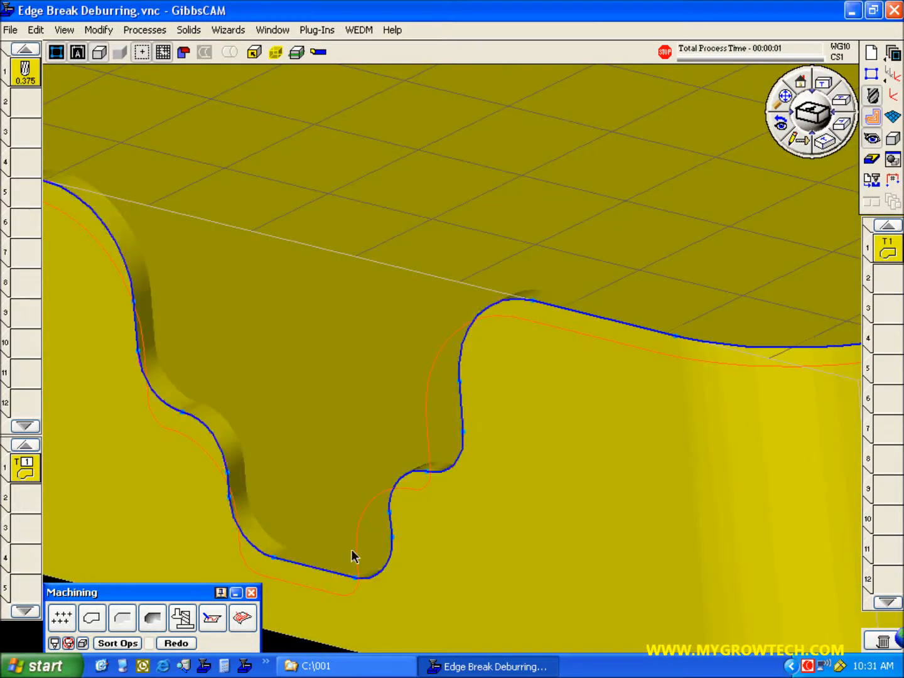
{"action": "left_click", "coordinate": [839, 128]}
{"action": "left_click", "coordinate": [842, 130]}
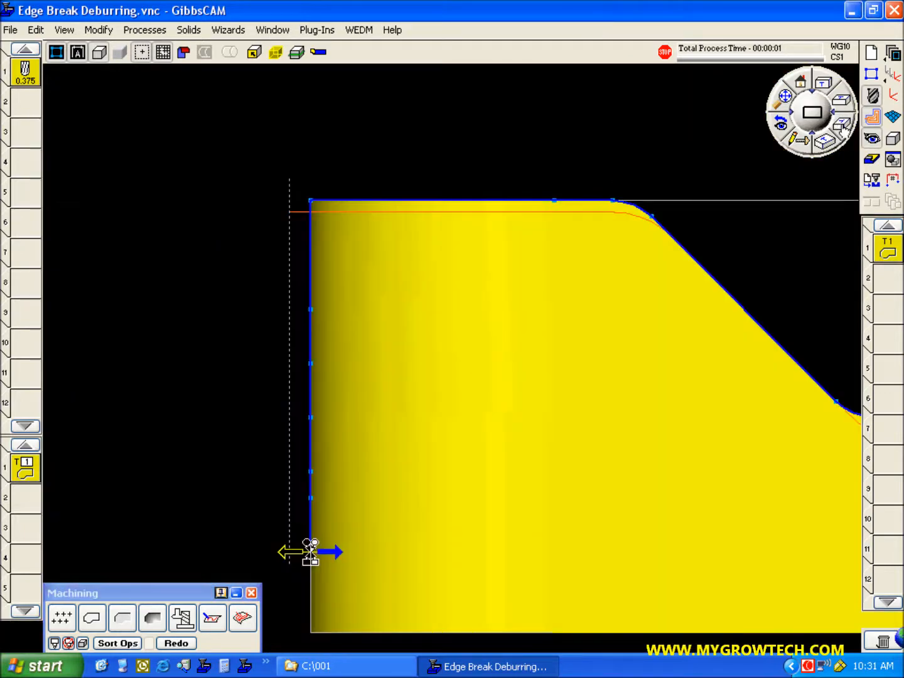
{"action": "left_click", "coordinate": [844, 111]}
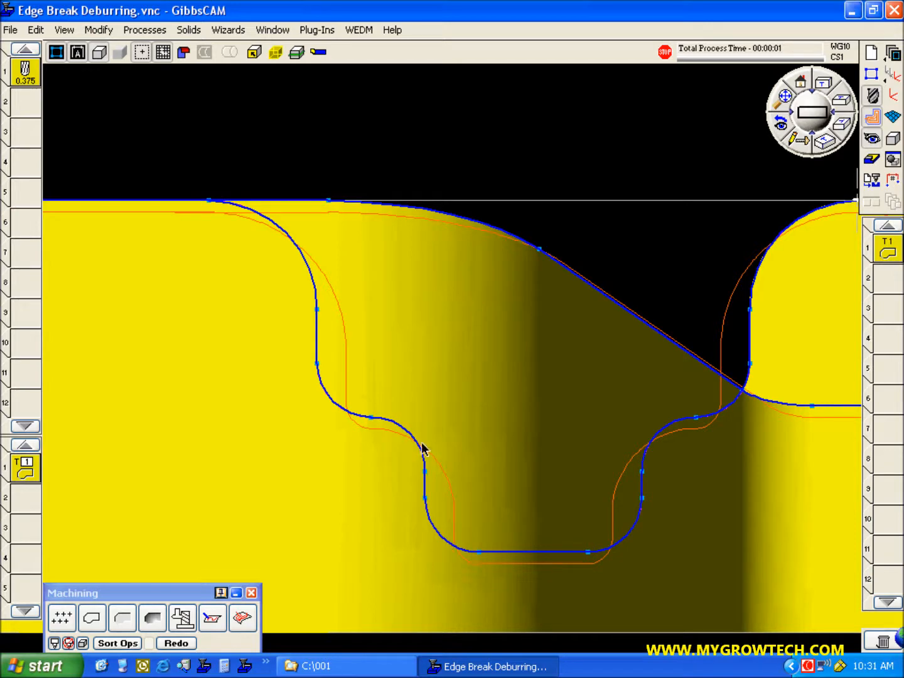
{"action": "left_click", "coordinate": [826, 144]}
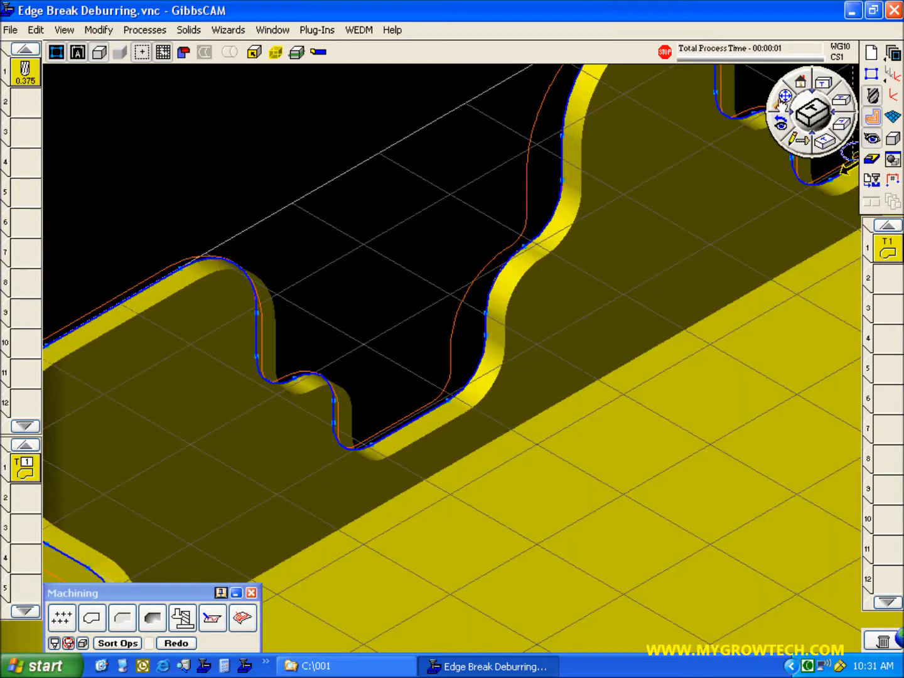
{"action": "left_click", "coordinate": [781, 102]}
Start the cut part rendering and play the deburring operation from the beginning
{"action": "left_click", "coordinate": [873, 161]}
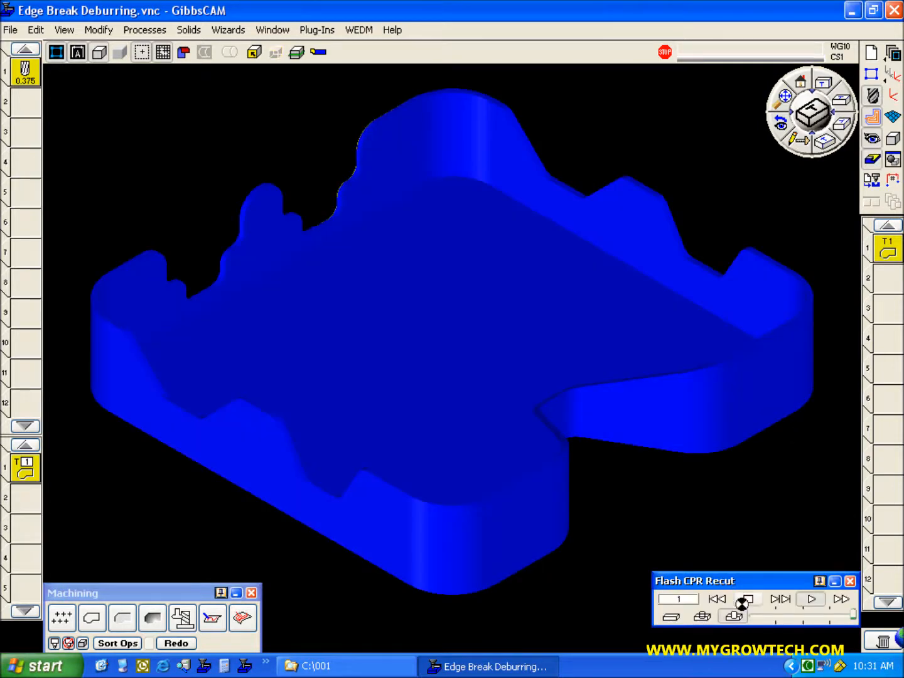
{"action": "left_click", "coordinate": [717, 599]}
{"action": "left_click", "coordinate": [810, 600]}
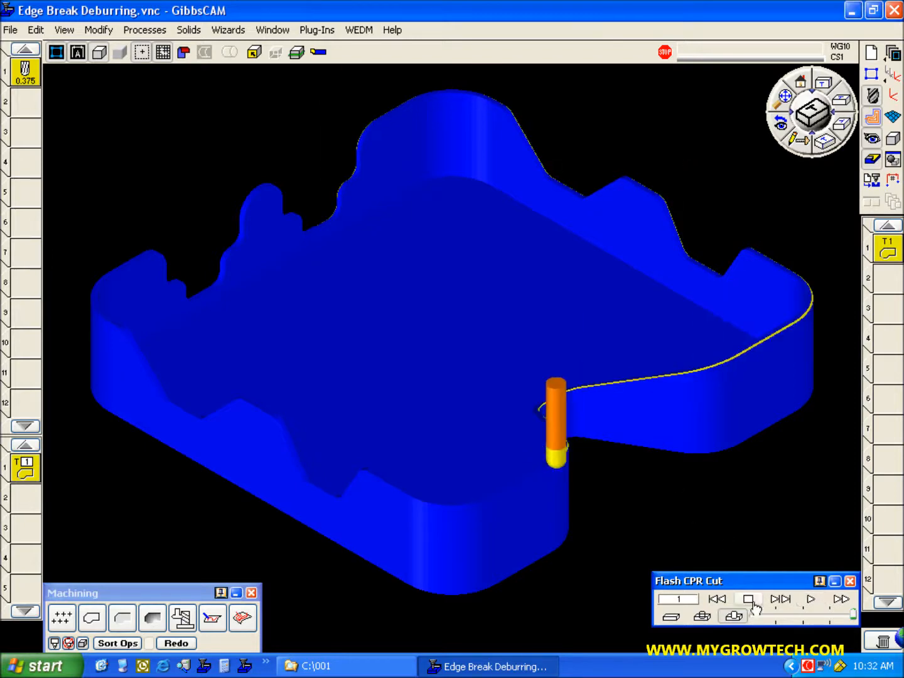
Examine the cut up close at the front wall cutout, playing the simulation slower with a transparent tool
{"action": "left_click_drag", "start_coordinate": [486, 336], "coordinate": [707, 522]}
{"action": "middle_click_drag", "start_coordinate": [408, 421], "coordinate": [605, 480]}
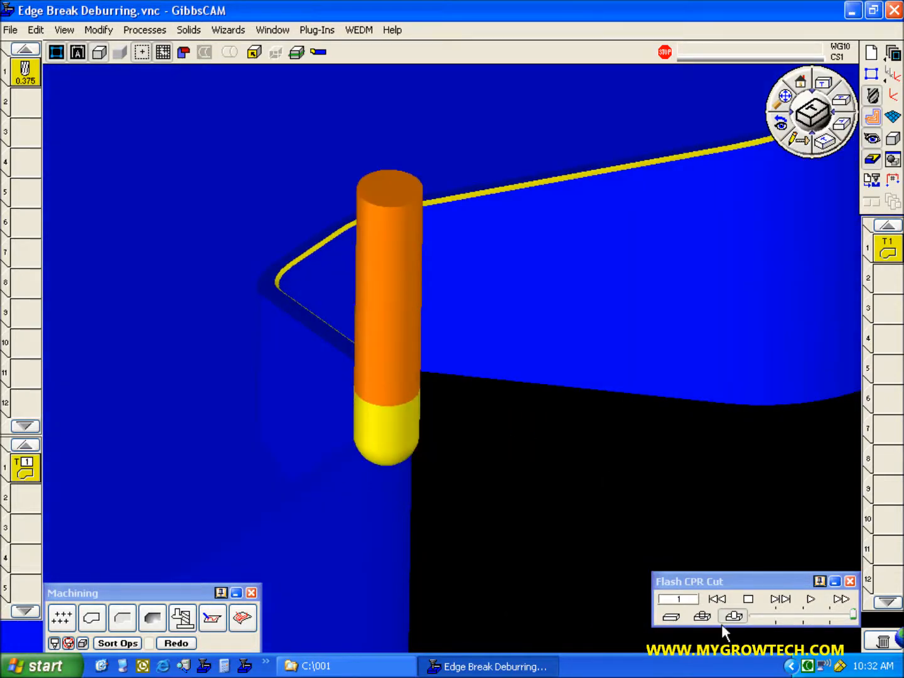
{"action": "left_click", "coordinate": [703, 617]}
{"action": "left_click_drag", "start_coordinate": [853, 622], "coordinate": [764, 625]}
{"action": "left_click", "coordinate": [810, 599]}
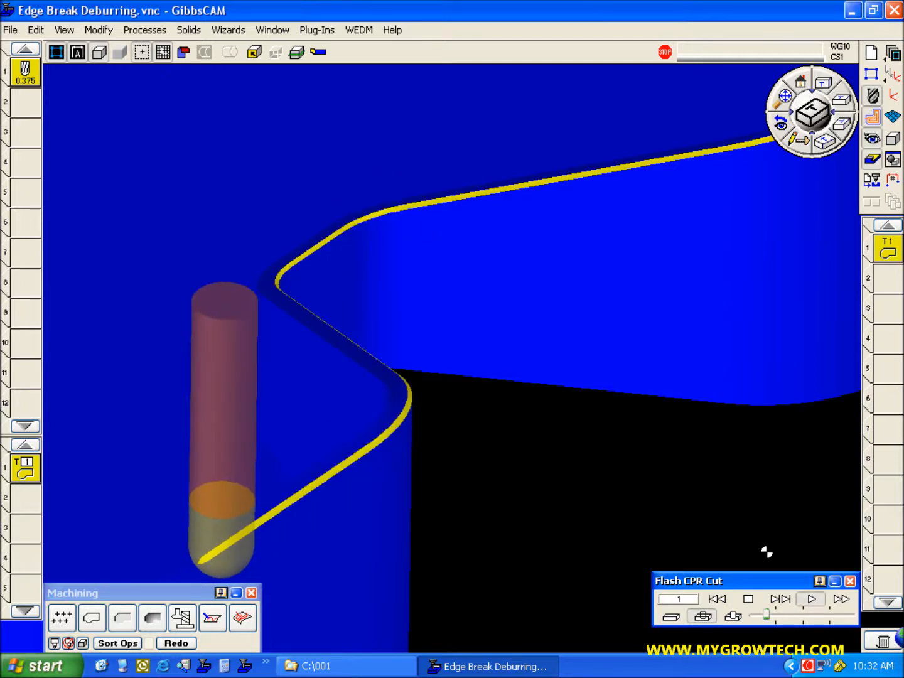
Watch the remaining edge cut on the whole part at a faster simulation speed and close the rendering
{"action": "left_click", "coordinate": [782, 99]}
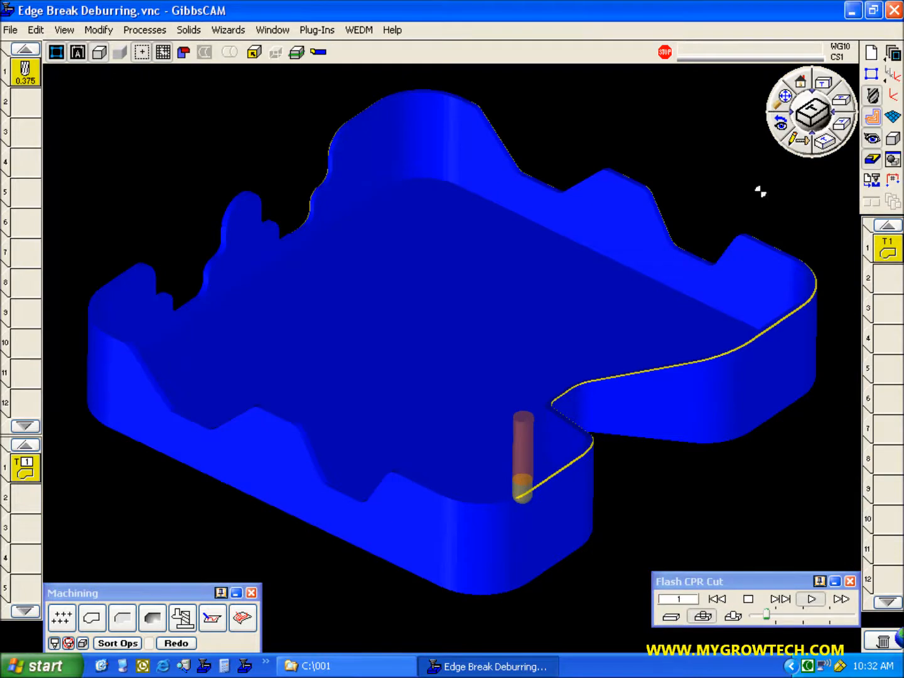
{"action": "left_click_drag", "start_coordinate": [767, 613], "coordinate": [824, 616]}
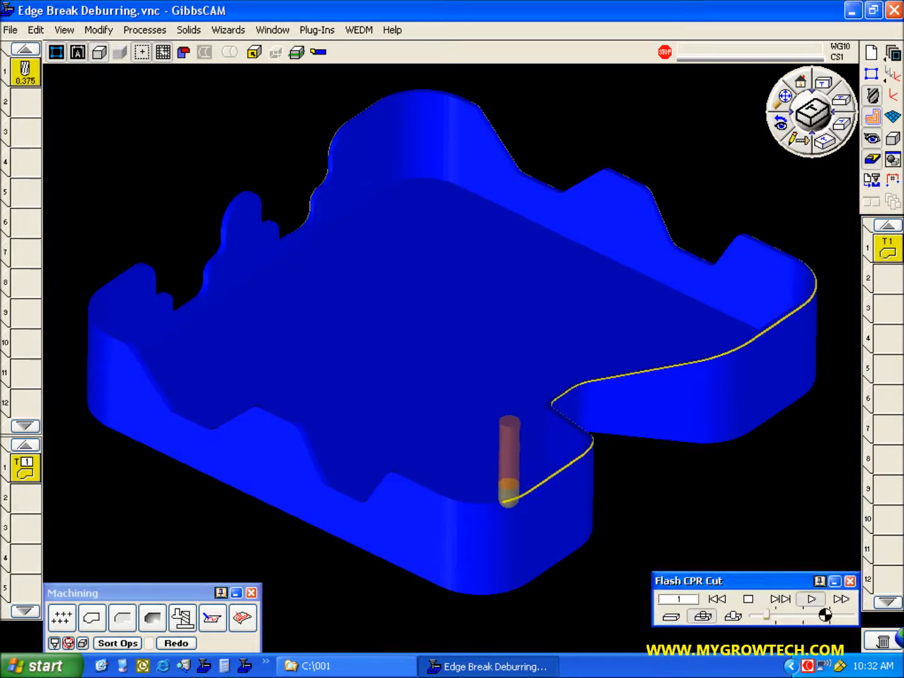
{"action": "left_click_drag", "start_coordinate": [766, 615], "coordinate": [803, 615]}
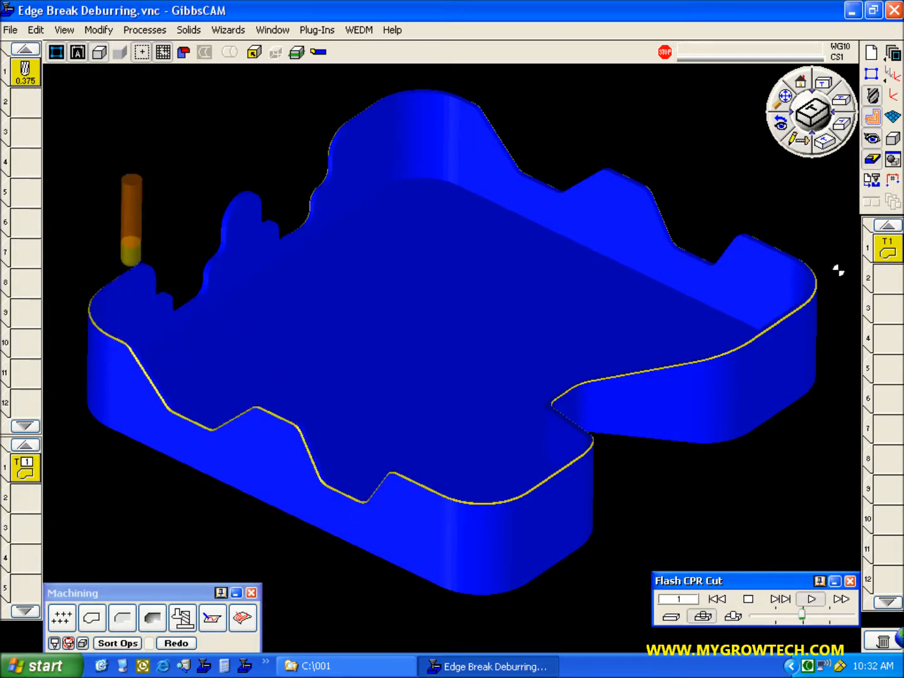
{"action": "left_click", "coordinate": [870, 161]}
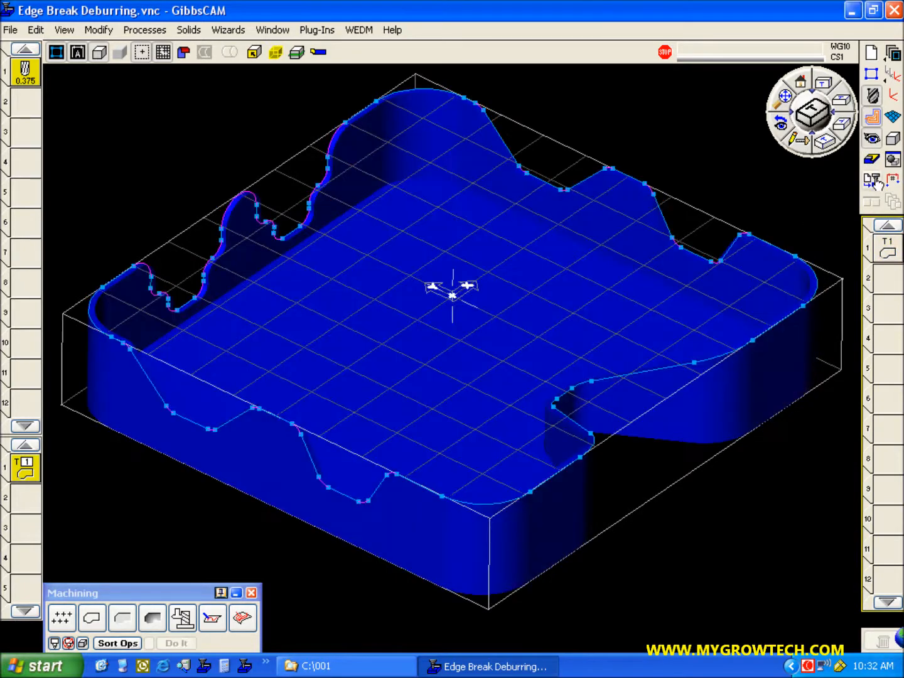
Close the machining and tool displays and make workgroup 11, ID GEO EXTRACTED, the current workgroup
{"action": "left_click", "coordinate": [874, 118]}
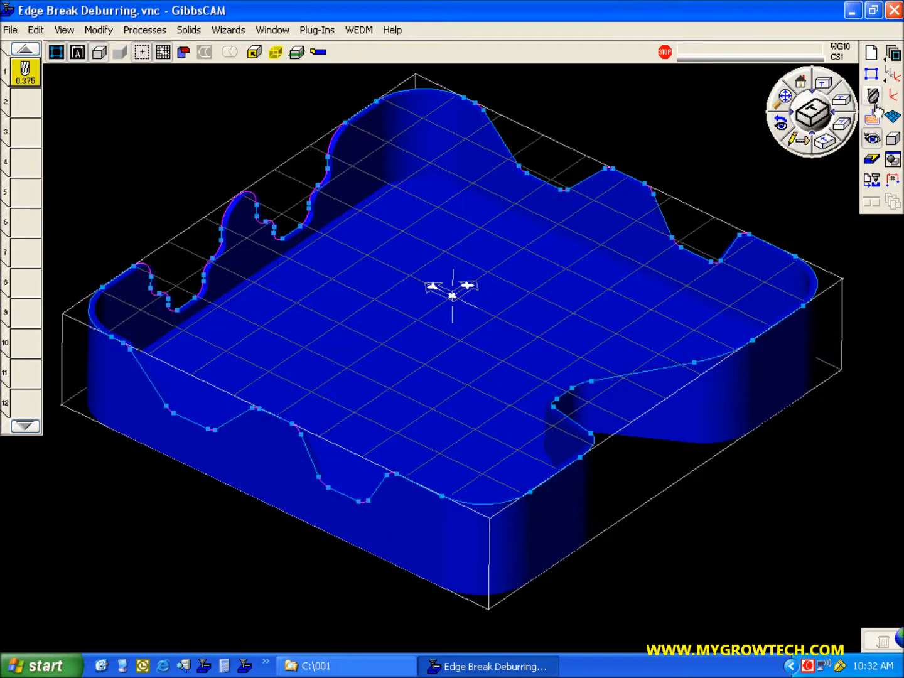
{"action": "left_click", "coordinate": [874, 100]}
{"action": "left_click", "coordinate": [891, 56]}
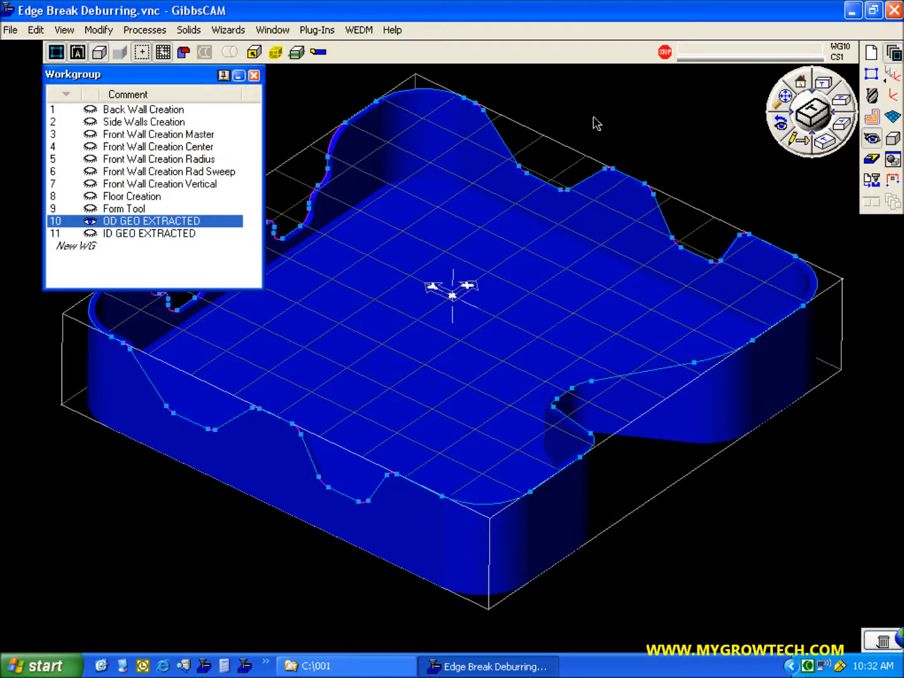
{"action": "left_click", "coordinate": [165, 235]}
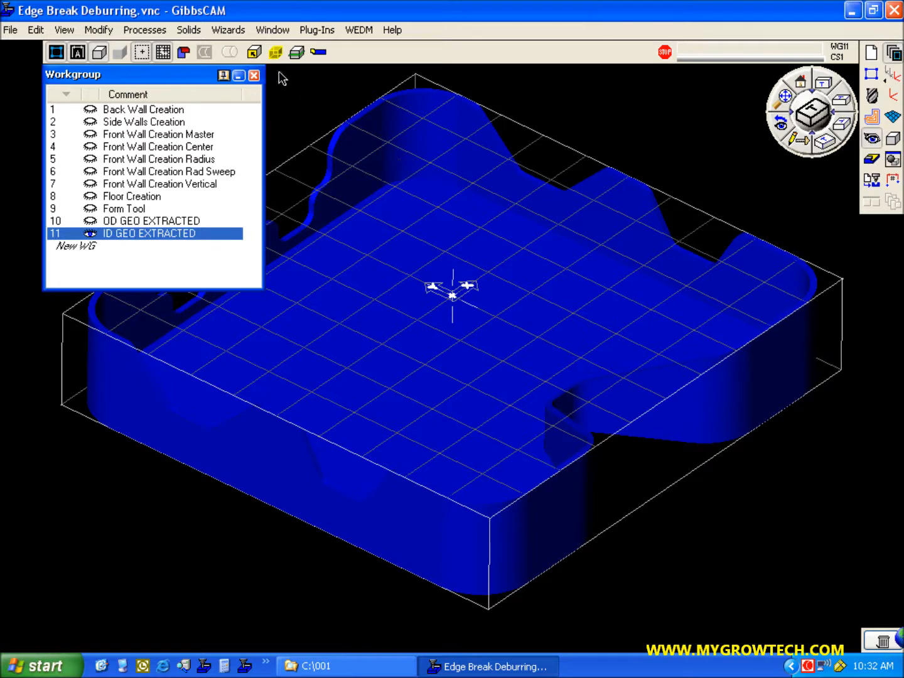
Select the tangent faces of the inner wall and extract their edge geometry with tolerance 0 into the ID GEO EXTRACTED workgroup
{"action": "left_click", "coordinate": [254, 51]}
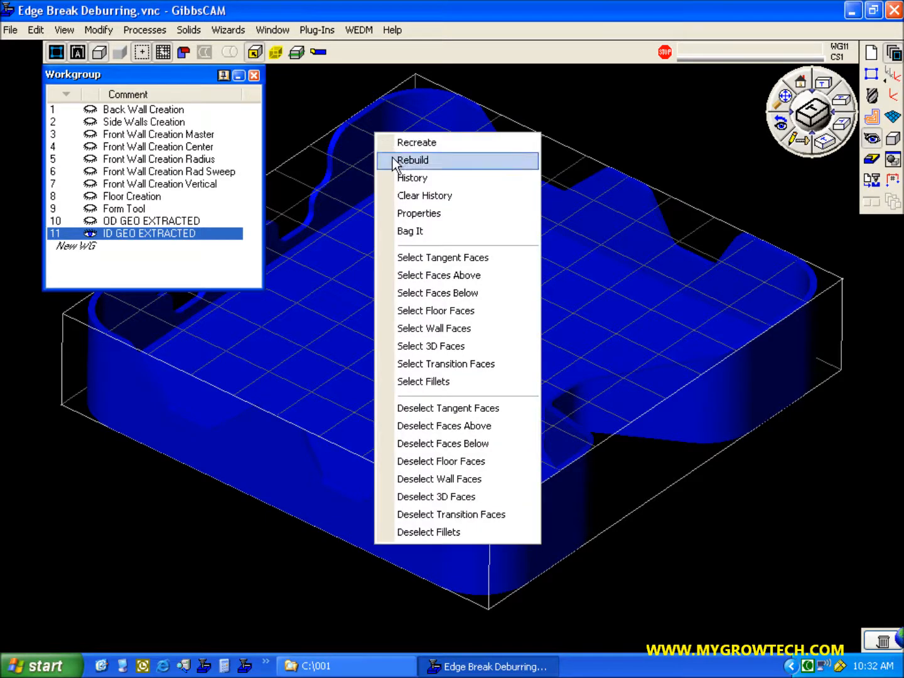
{"action": "left_click", "coordinate": [443, 257]}
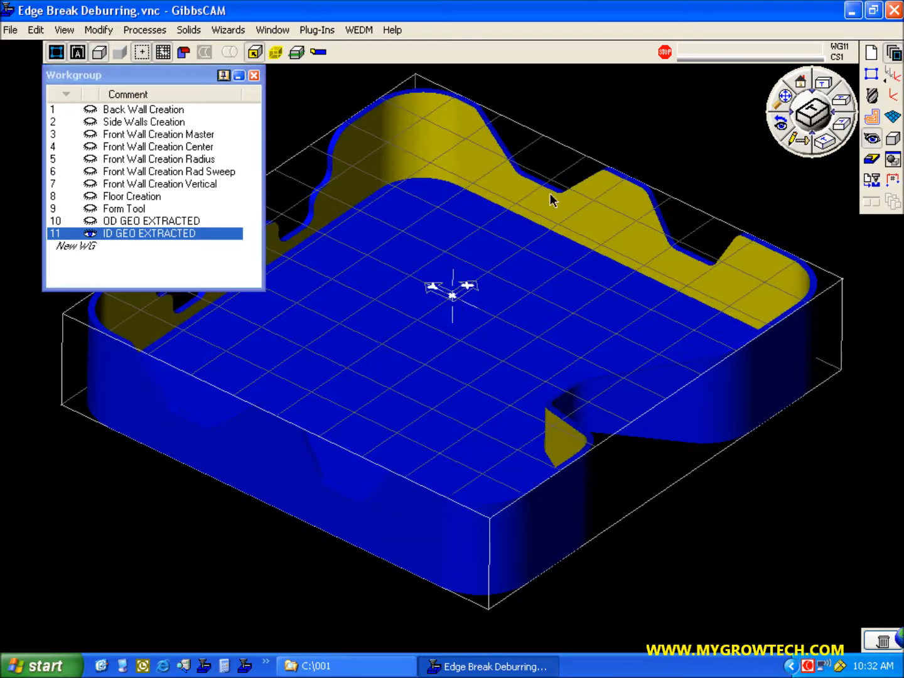
{"action": "left_click", "coordinate": [871, 76]}
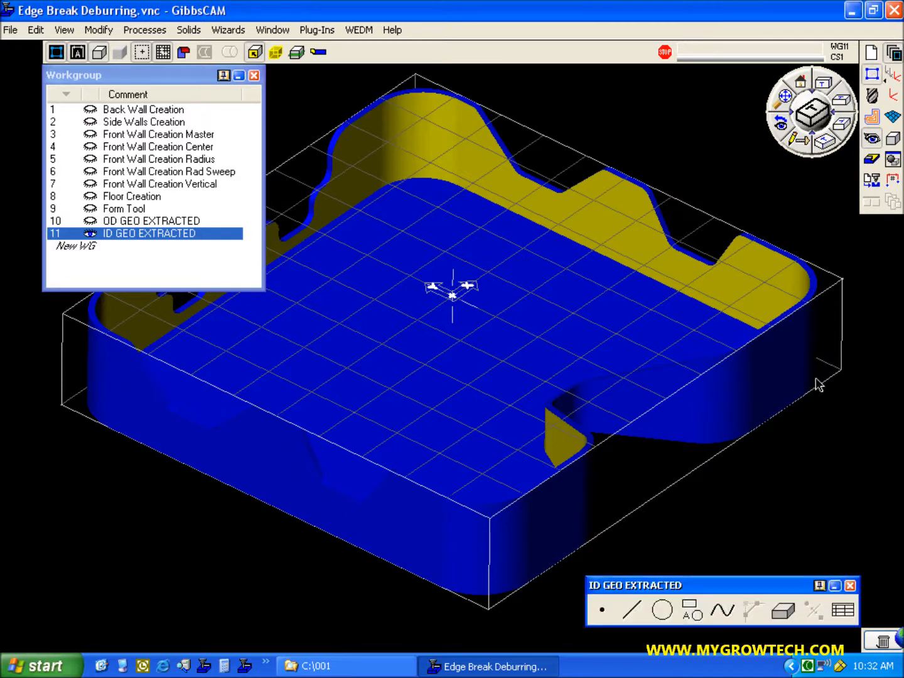
{"action": "left_click", "coordinate": [782, 610]}
{"action": "left_click", "coordinate": [647, 608]}
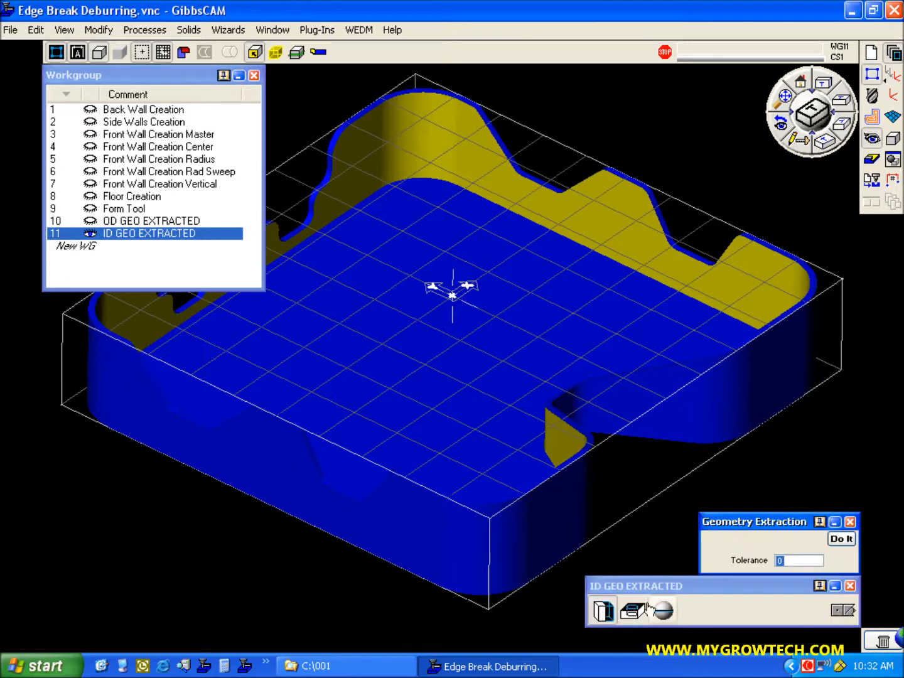
{"action": "left_click", "coordinate": [848, 540]}
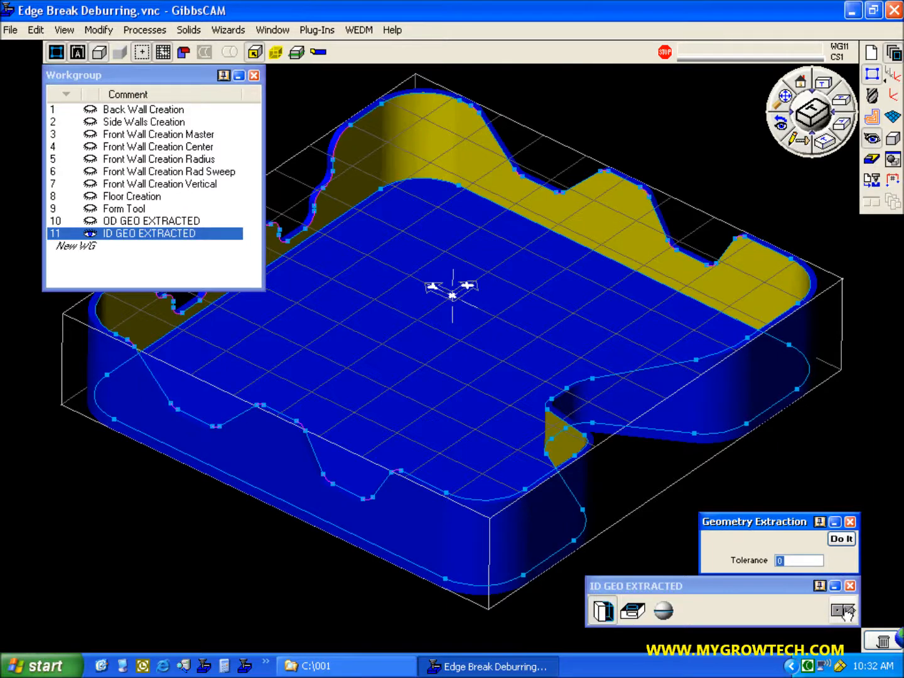
{"action": "left_click", "coordinate": [843, 610]}
{"action": "left_click", "coordinate": [851, 585]}
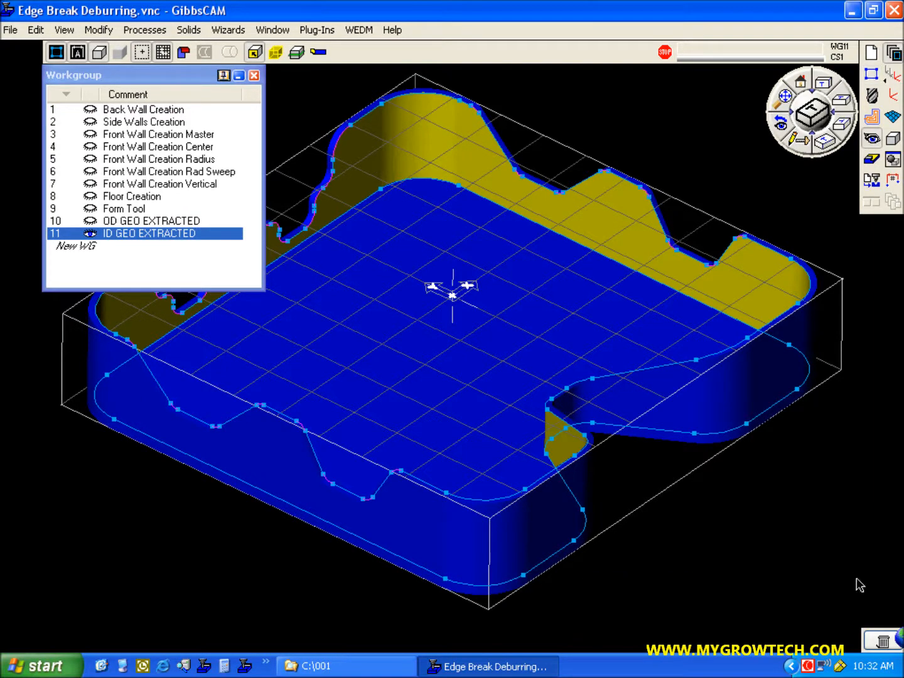
{"action": "left_click", "coordinate": [895, 54]}
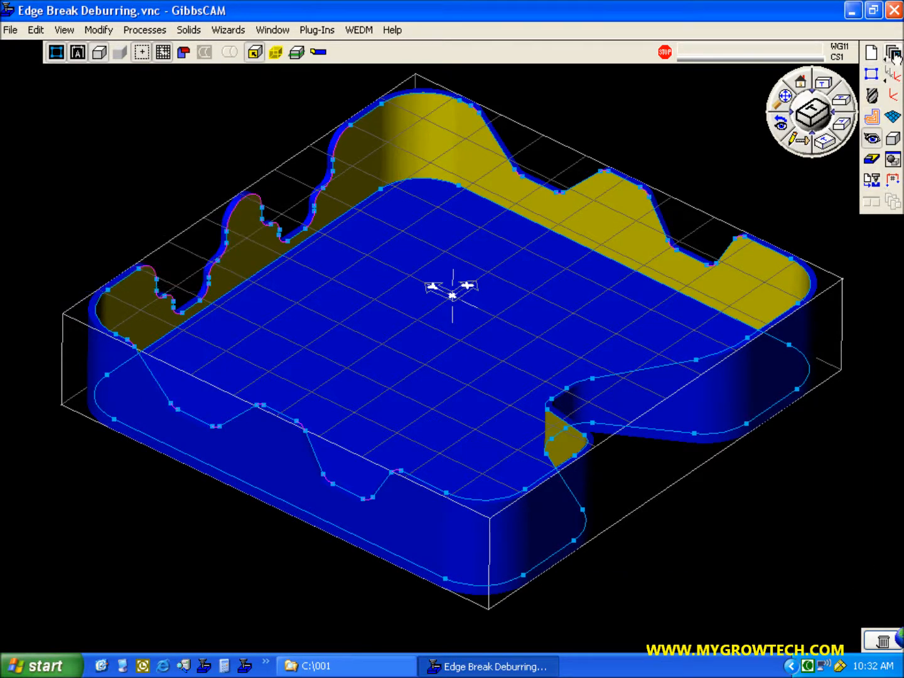
Bring back the tool, process and operation displays and review the existing Contour process settings
{"action": "left_click", "coordinate": [873, 95]}
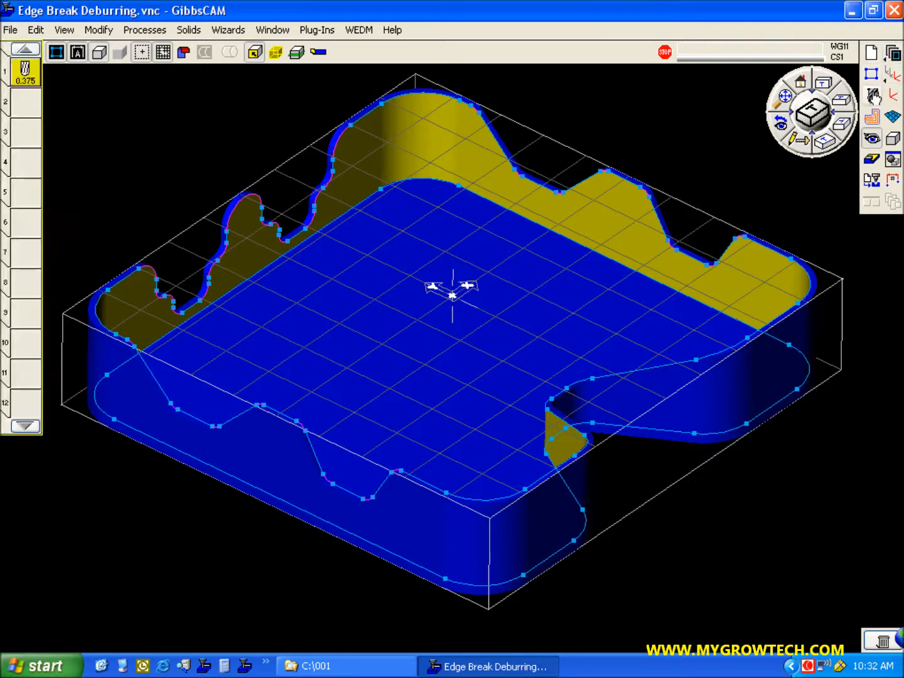
{"action": "left_click", "coordinate": [872, 119]}
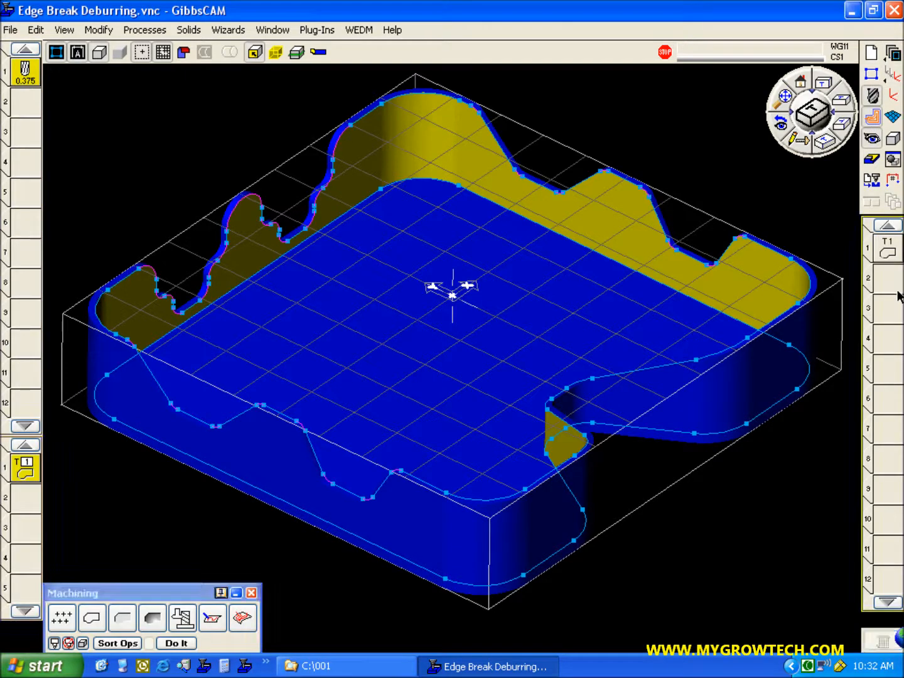
{"action": "double_click", "coordinate": [25, 475]}
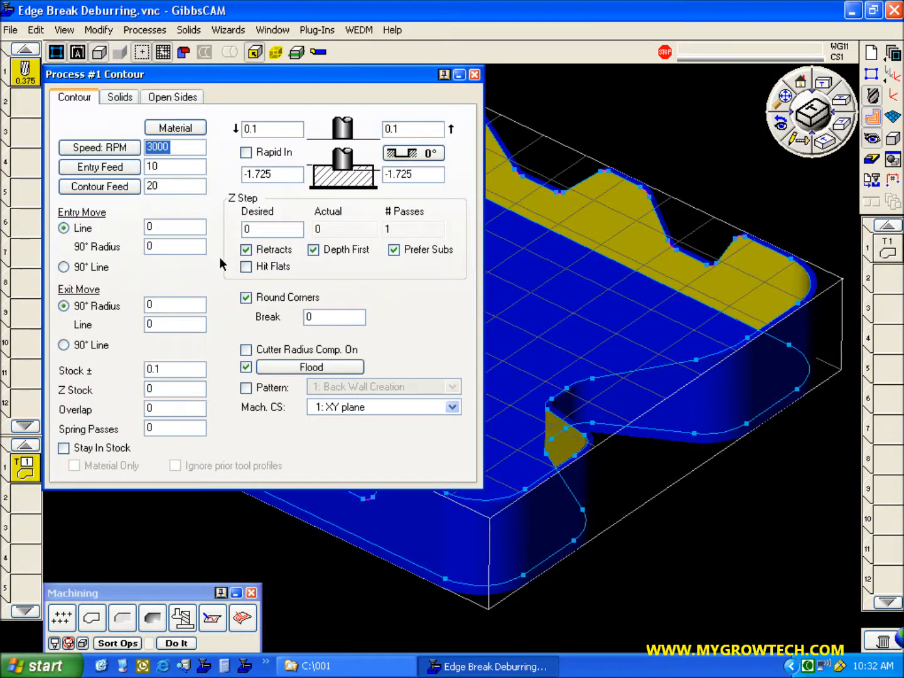
{"action": "left_click", "coordinate": [475, 74]}
Generate a contour deburring operation along the inner top edge, using the extracted geometry and the whole part solid
{"action": "left_click_drag", "start_coordinate": [271, 186], "coordinate": [339, 307]}
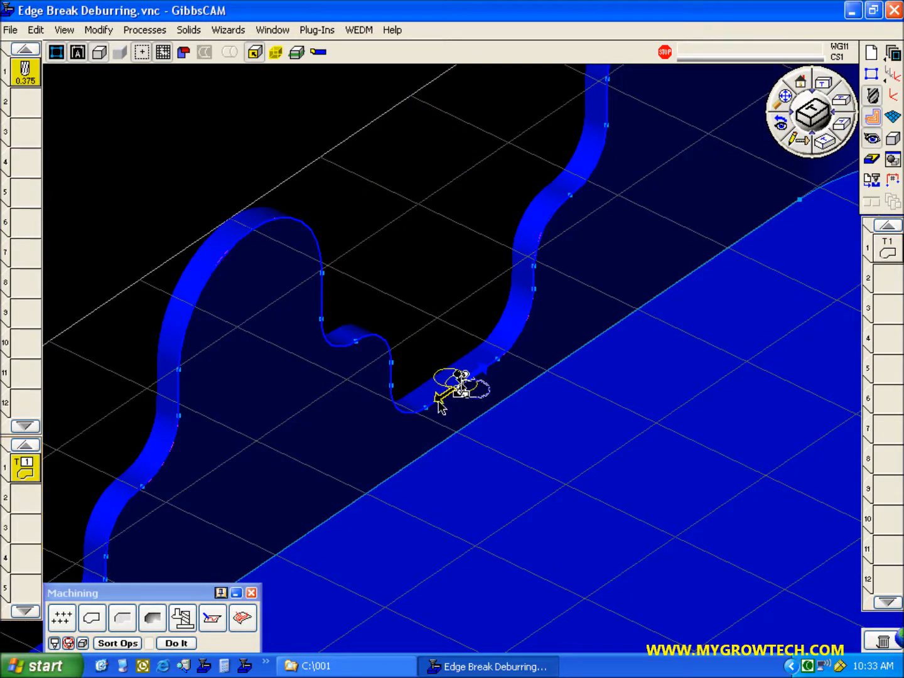
{"action": "left_click", "coordinate": [788, 104]}
{"action": "left_click", "coordinate": [494, 334]}
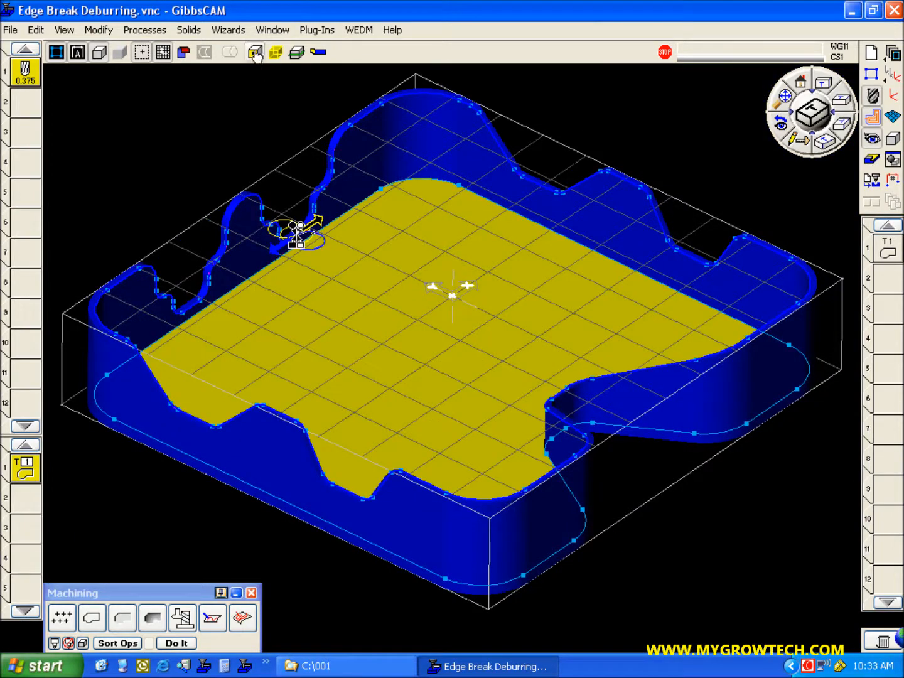
{"action": "double_click", "coordinate": [399, 331]}
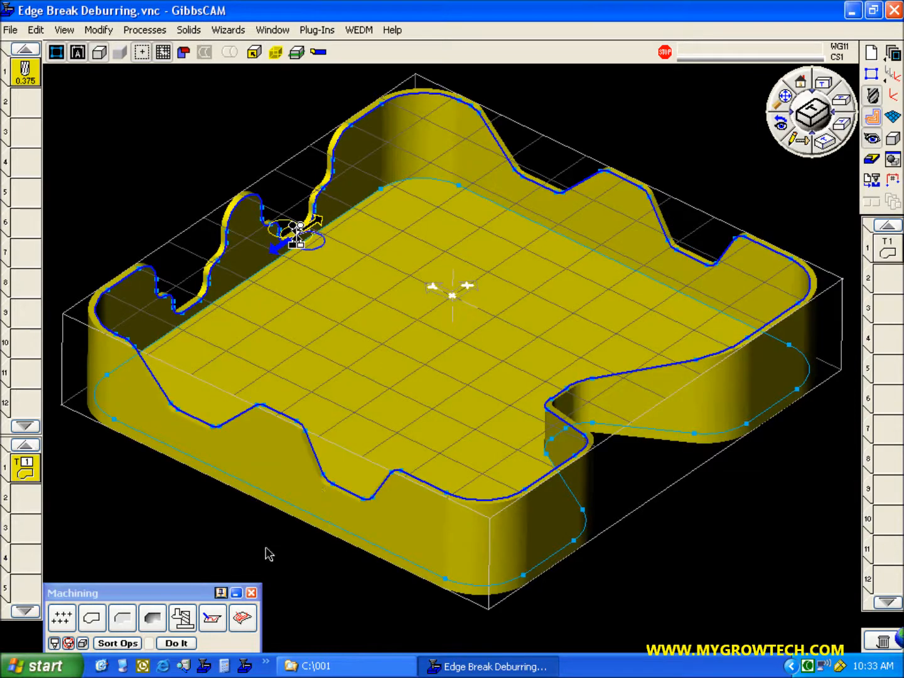
{"action": "left_click", "coordinate": [177, 643]}
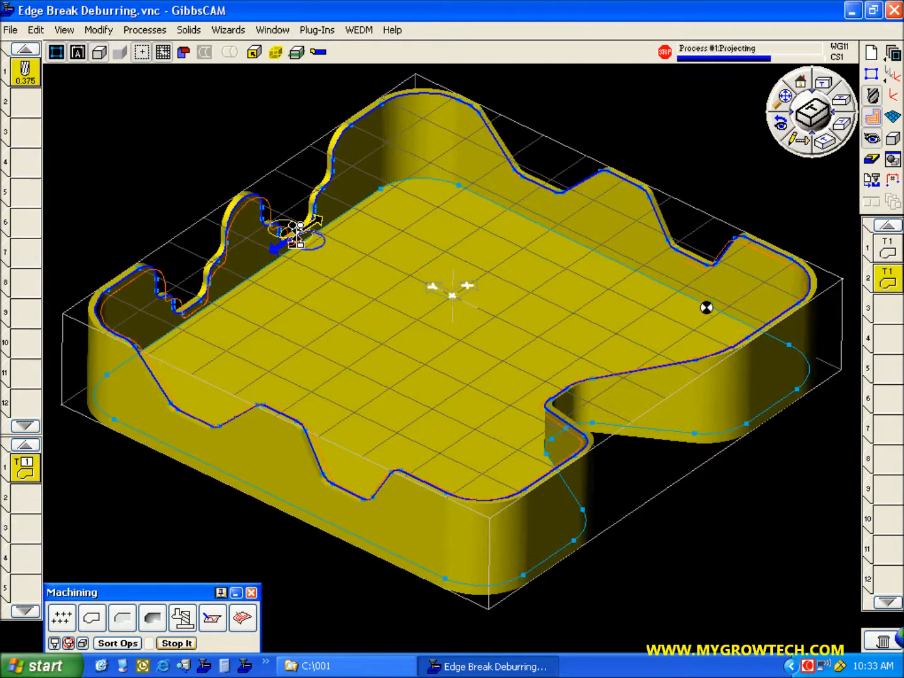
Play the inner edge deburring in the cut part rendering at a raised speed, examine the stepped side wall up close, and close it
{"action": "left_click", "coordinate": [873, 161]}
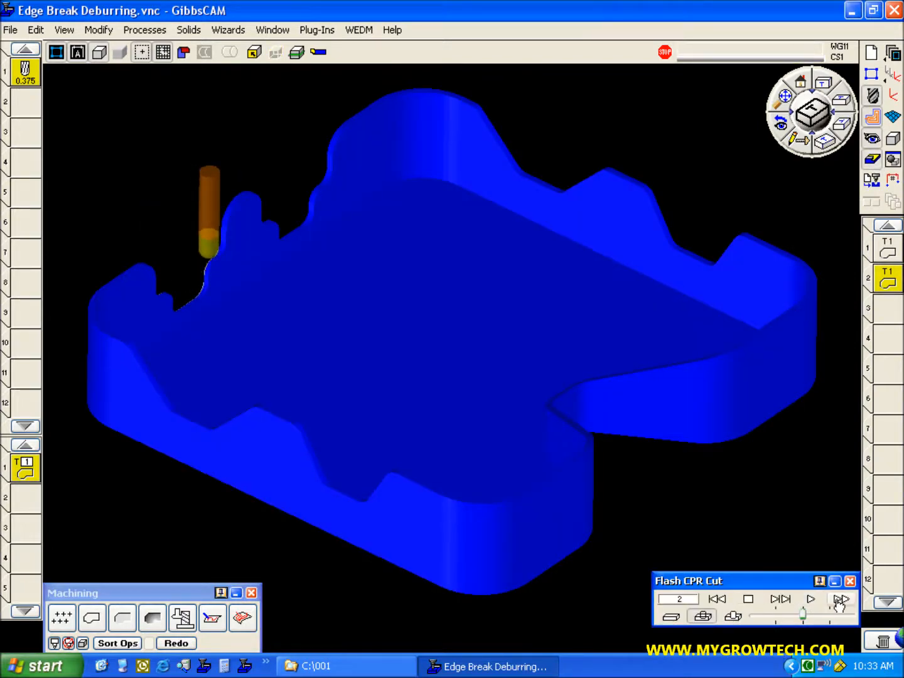
{"action": "left_click", "coordinate": [811, 602]}
{"action": "left_click_drag", "start_coordinate": [803, 613], "coordinate": [828, 614]}
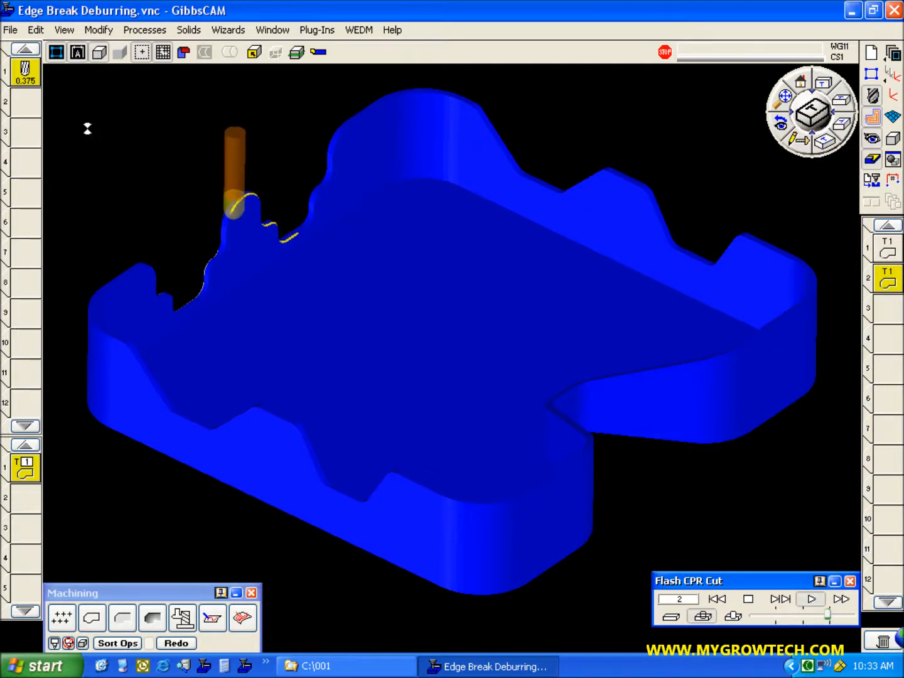
{"action": "left_click_drag", "start_coordinate": [87, 129], "coordinate": [289, 353]}
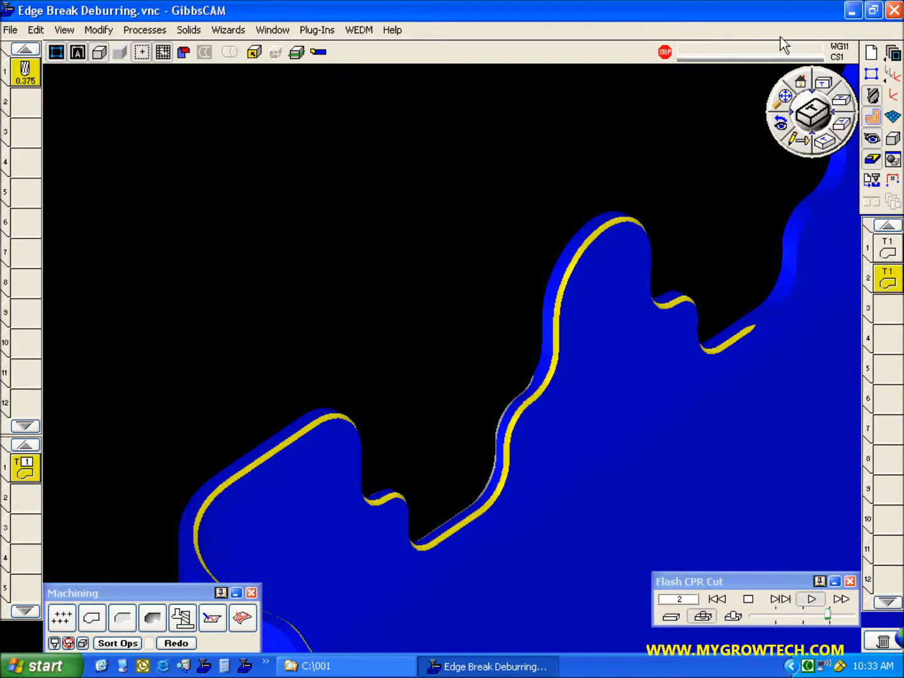
{"action": "left_click", "coordinate": [781, 99]}
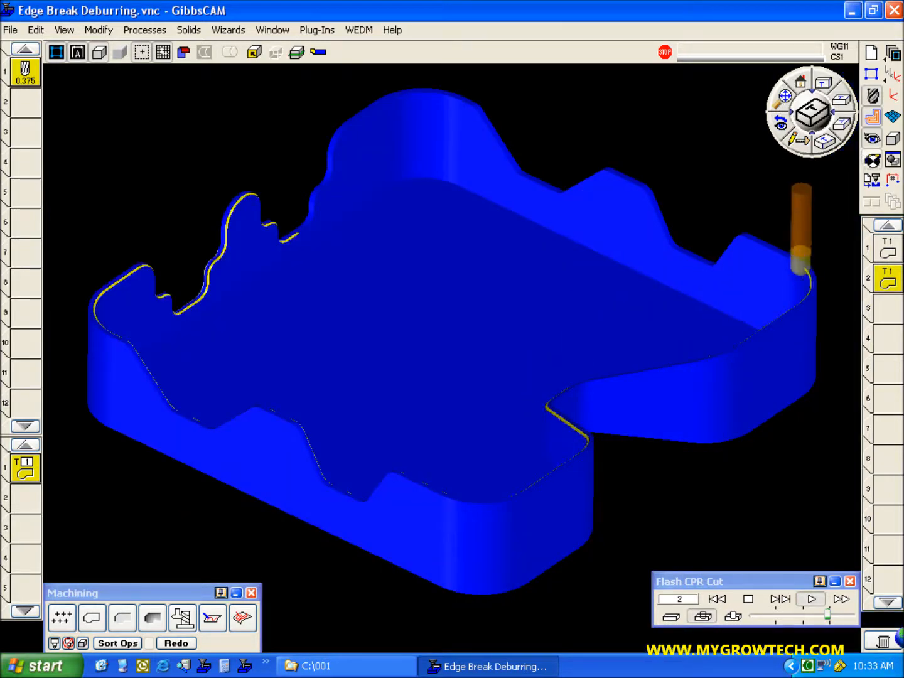
{"action": "left_click", "coordinate": [873, 162]}
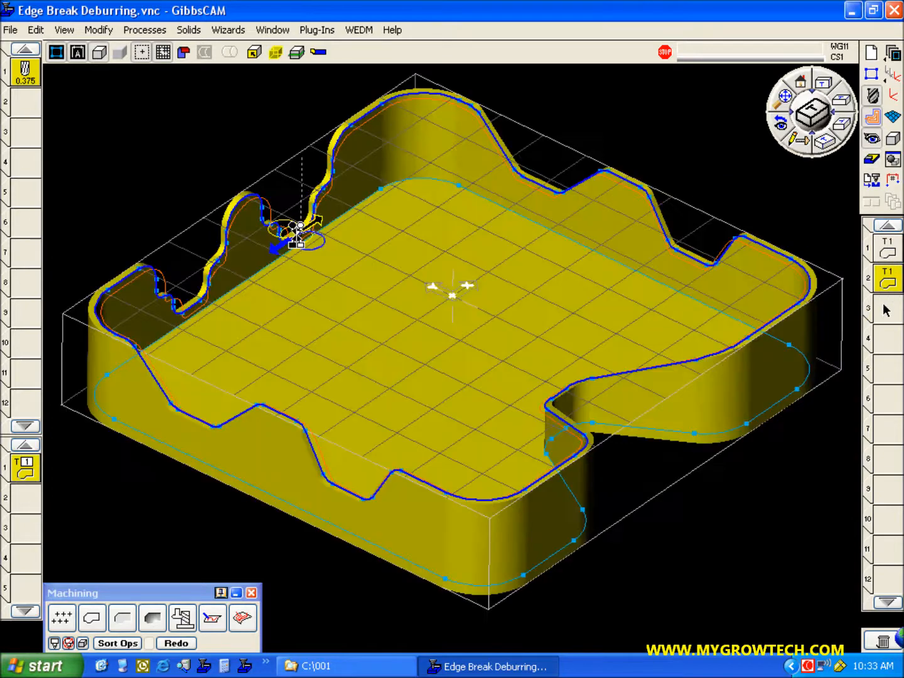
Deselect the finished operation and delete the Contour process from the process list
{"action": "left_click", "coordinate": [885, 307]}
{"action": "left_click", "coordinate": [804, 206]}
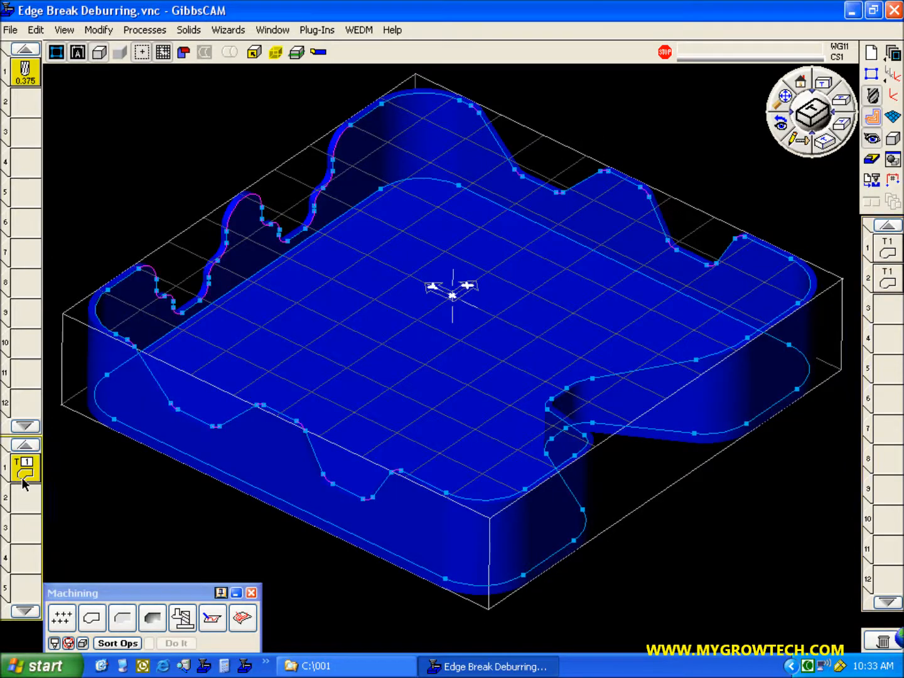
{"action": "key", "text": "Delete"}
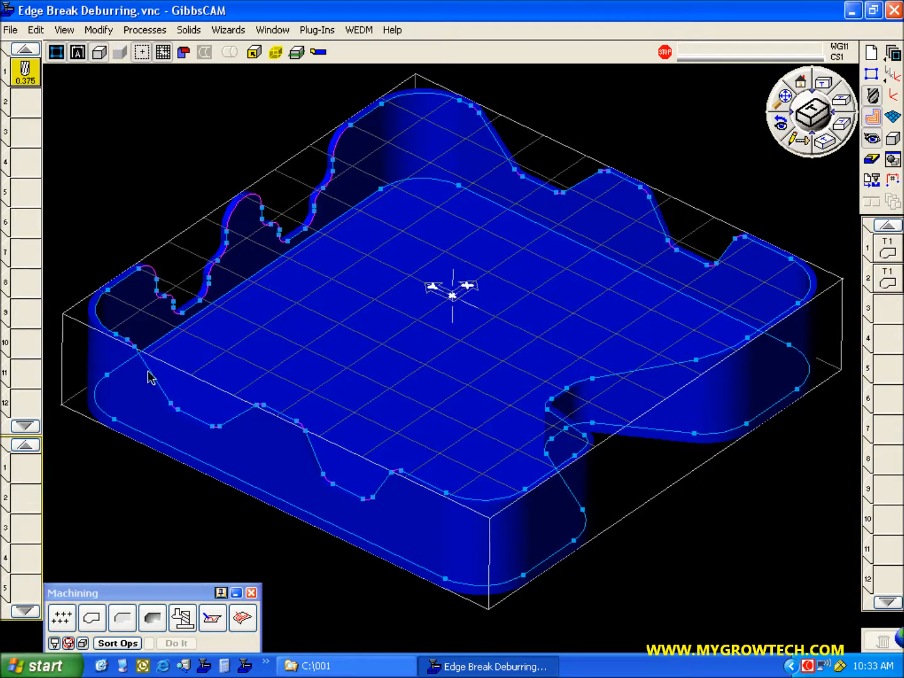
Hide the solid and make workgroup 9, Form Tool, the current workgroup
{"action": "left_click", "coordinate": [101, 54]}
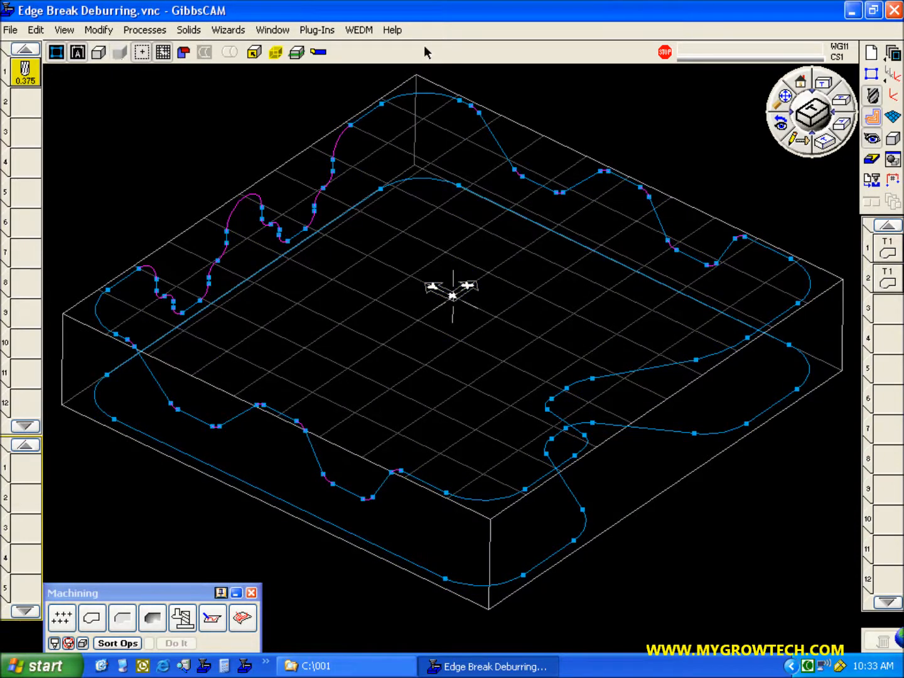
{"action": "left_click", "coordinate": [892, 55]}
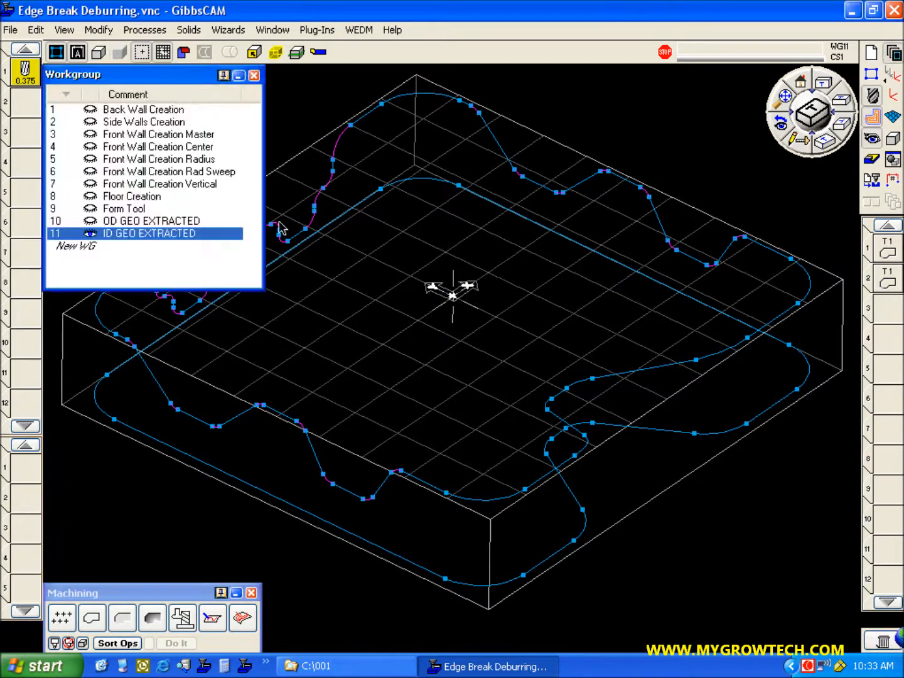
{"action": "left_click", "coordinate": [134, 196]}
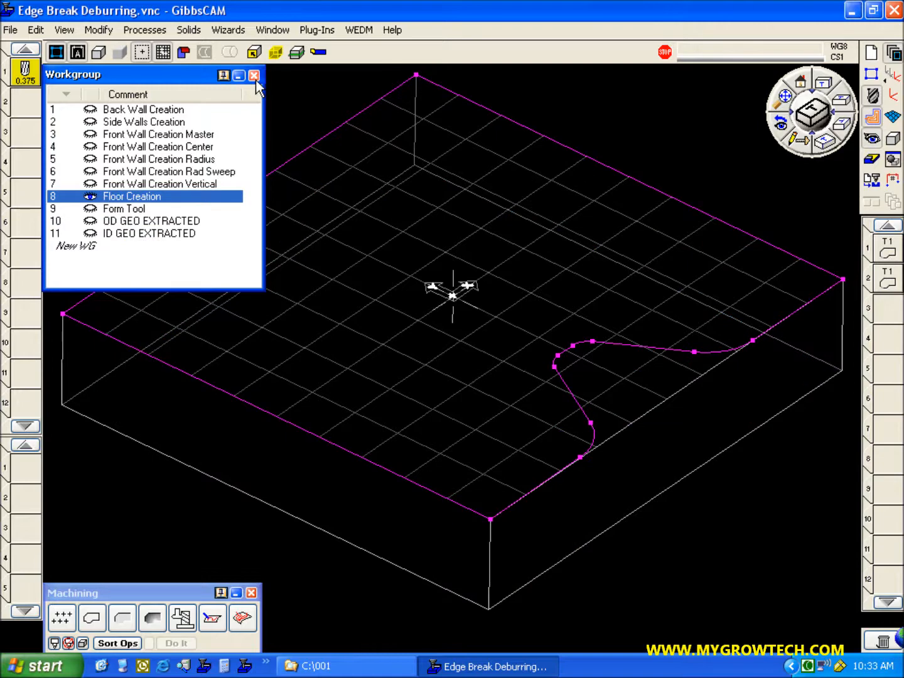
{"action": "left_click", "coordinate": [138, 210]}
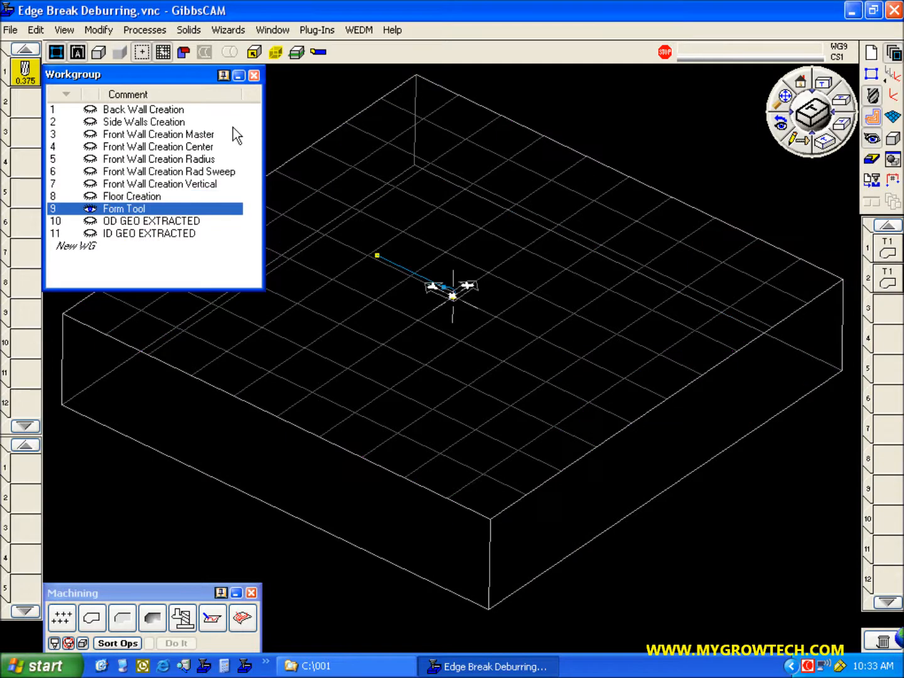
{"action": "left_click", "coordinate": [253, 77]}
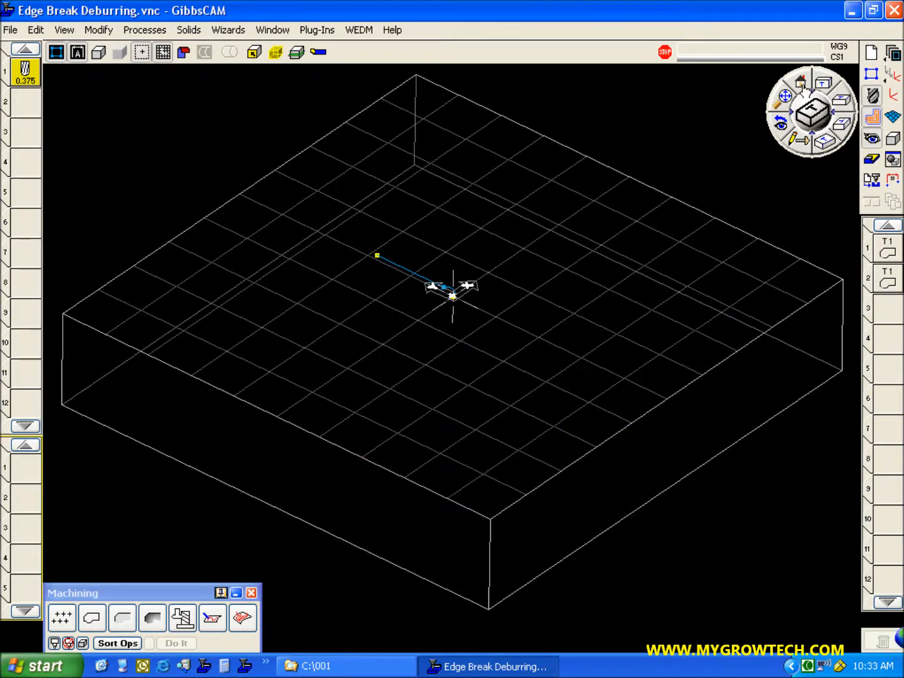
Hide the grid and select the whole form tool profile in the top view
{"action": "left_click", "coordinate": [801, 85]}
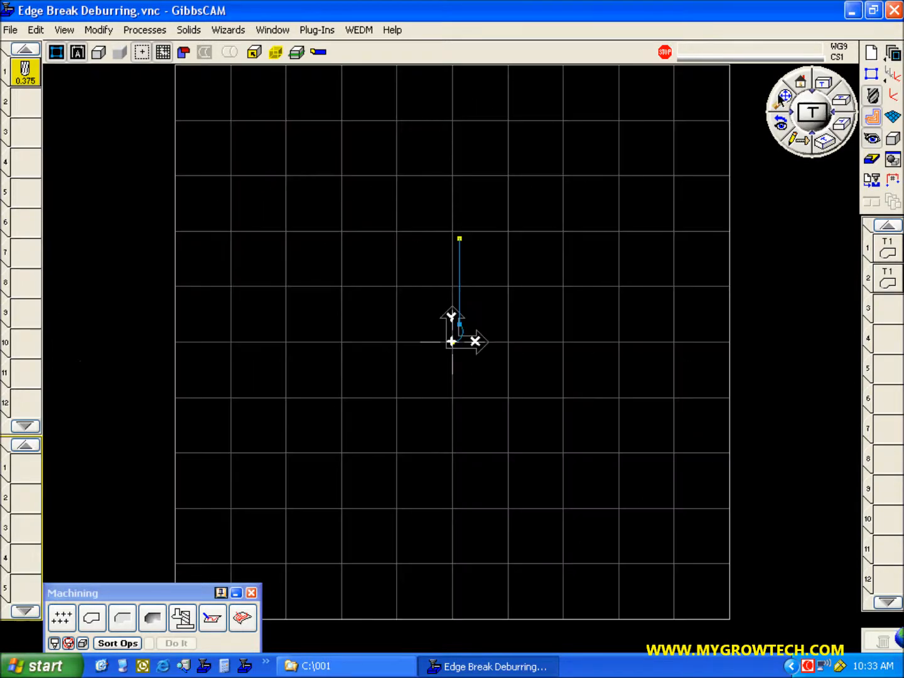
{"action": "left_click", "coordinate": [163, 52]}
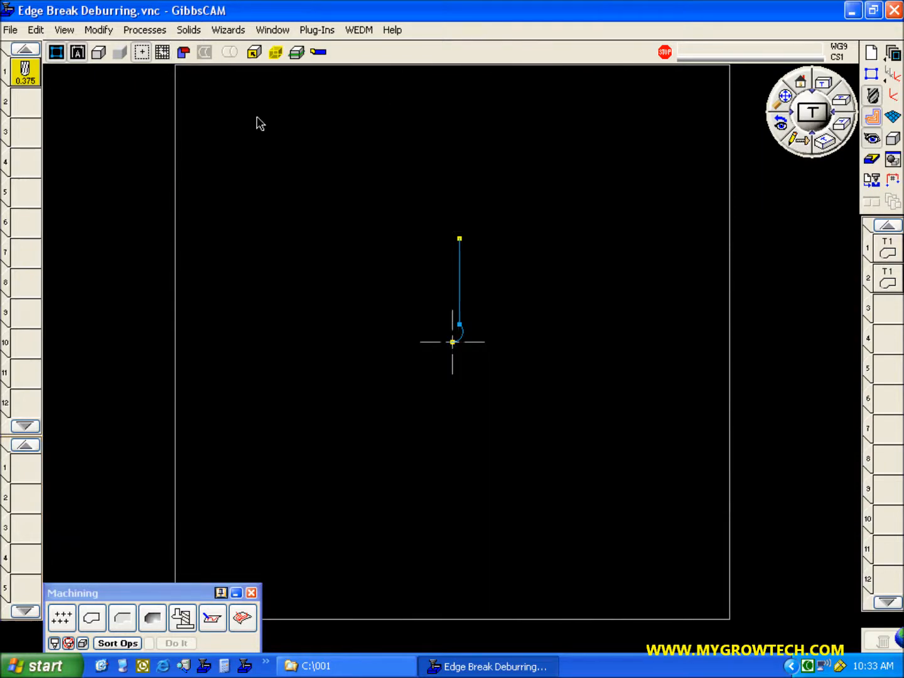
{"action": "double_click", "coordinate": [460, 273]}
{"action": "left_click_drag", "start_coordinate": [365, 190], "coordinate": [559, 407]}
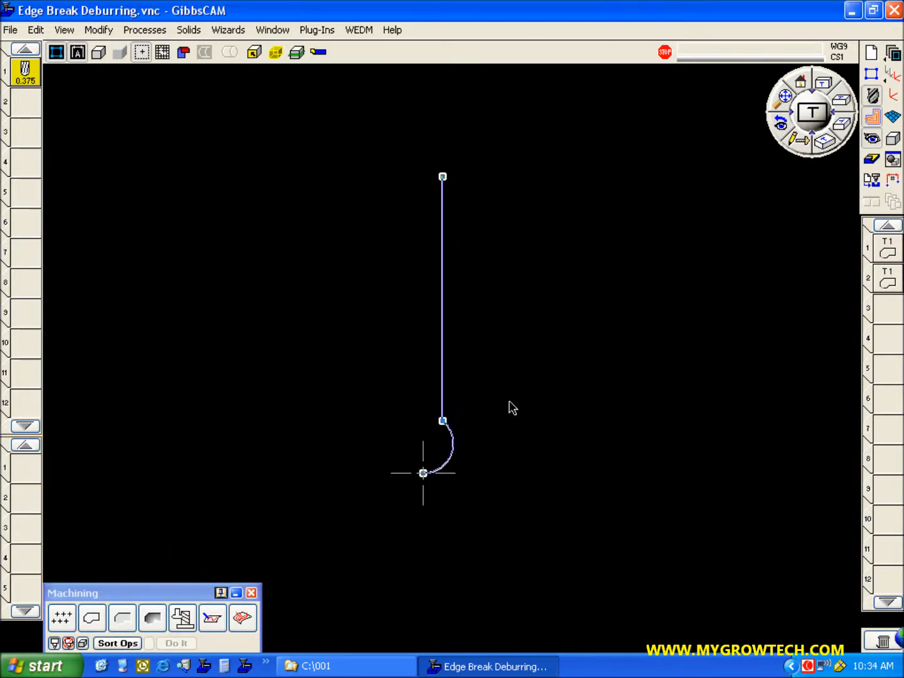
{"action": "left_click", "coordinate": [788, 128]}
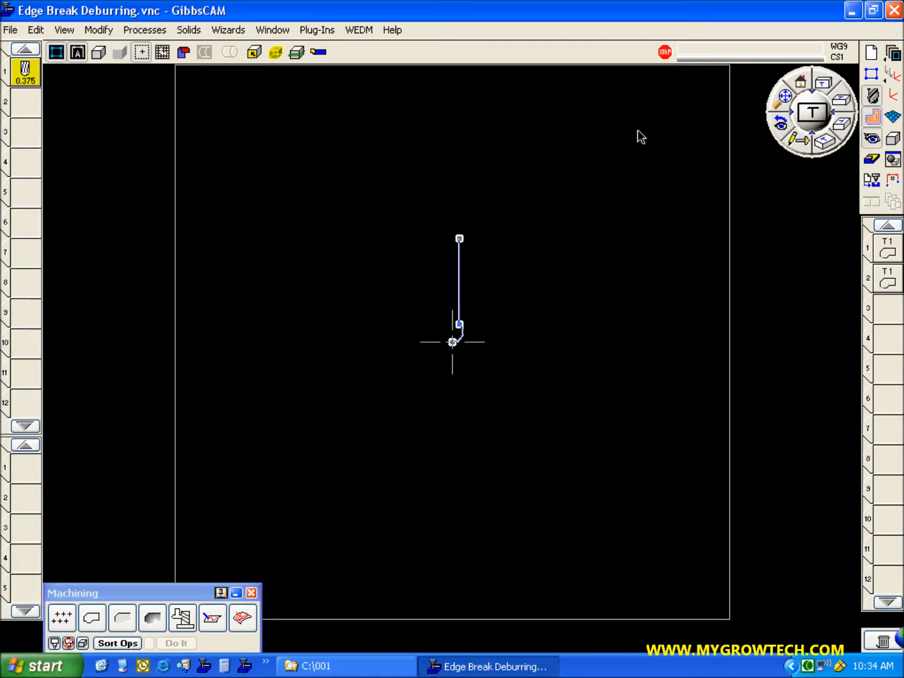
Change milling tool 1 to a Form tool and apply the selected profile as its shape
{"action": "double_click", "coordinate": [24, 82]}
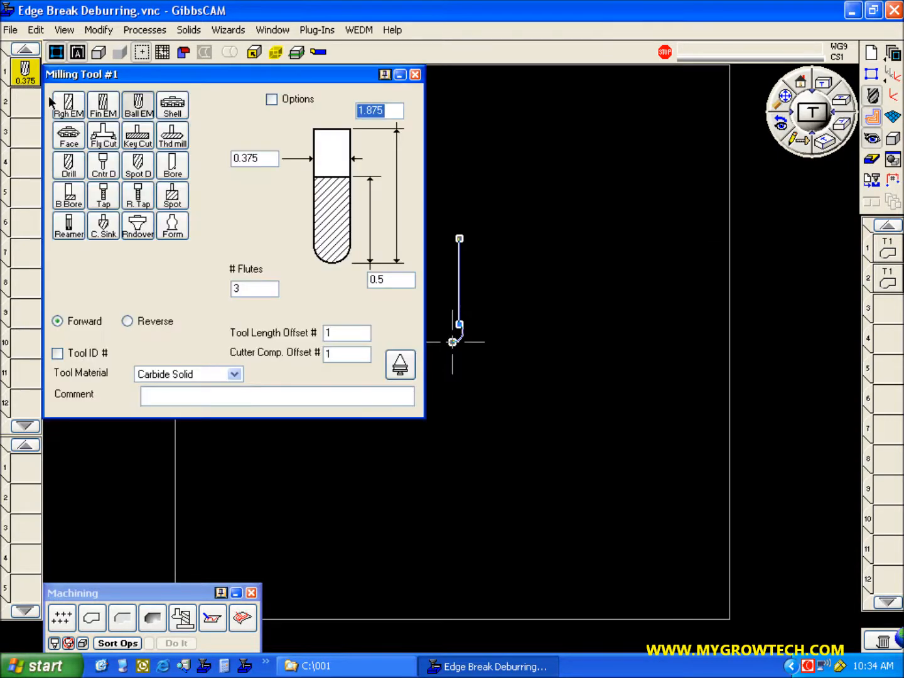
{"action": "left_click", "coordinate": [172, 225]}
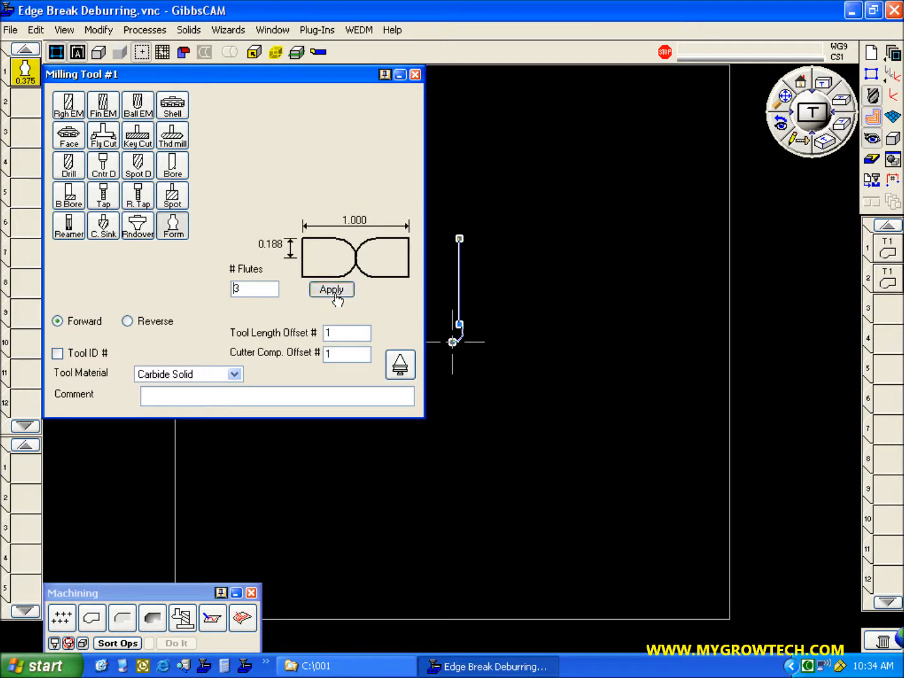
{"action": "left_click", "coordinate": [332, 290]}
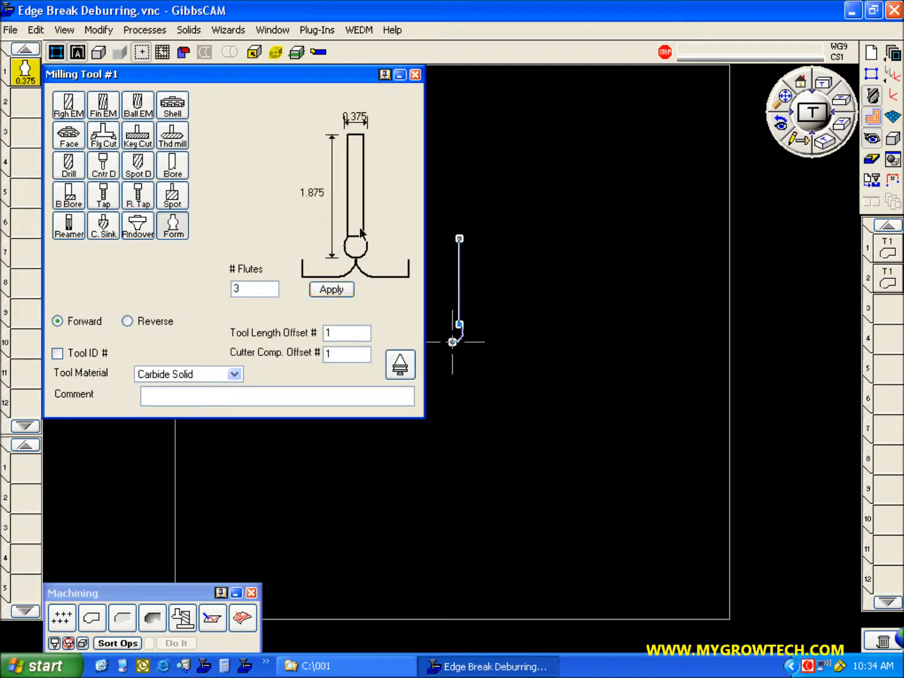
{"action": "left_click", "coordinate": [415, 75]}
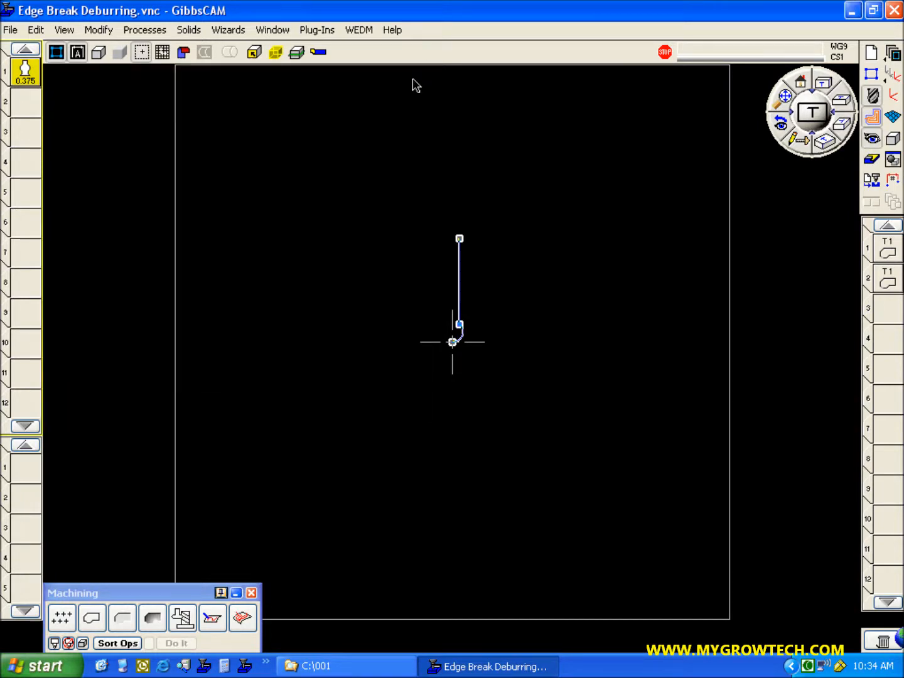
Run the Flash CPR cut simulation from the start in the isometric view and inspect the edge break along the wavy rear wall
{"action": "left_click", "coordinate": [823, 142]}
{"action": "left_click", "coordinate": [872, 159]}
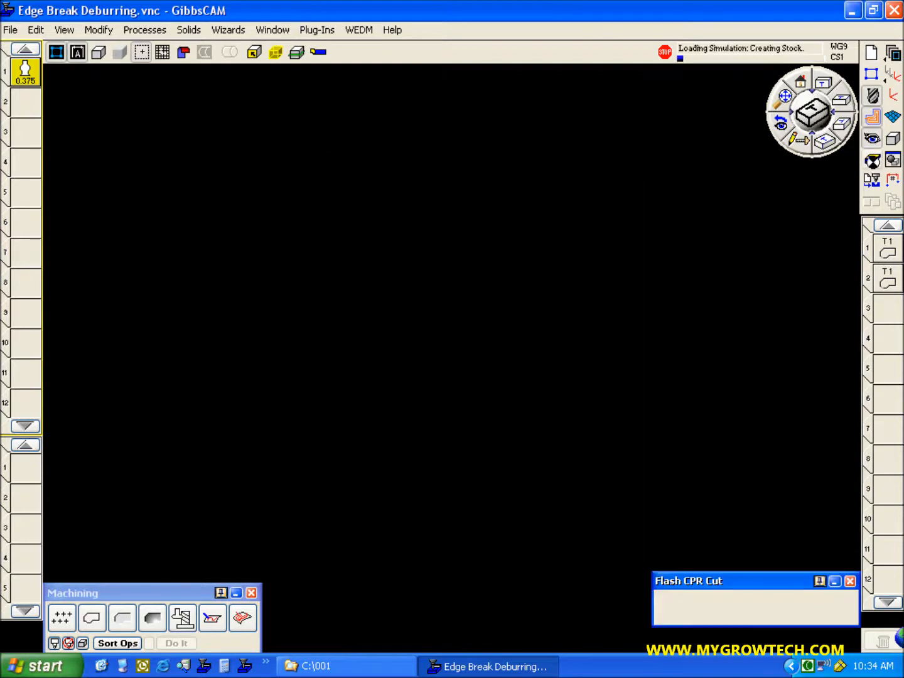
{"action": "left_click", "coordinate": [728, 599]}
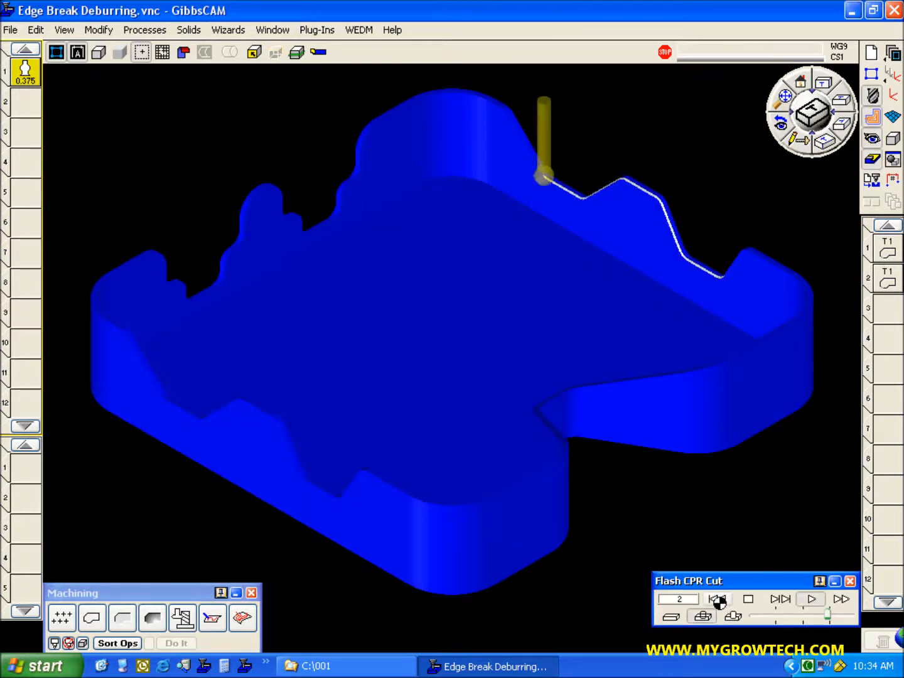
{"action": "left_click", "coordinate": [812, 601]}
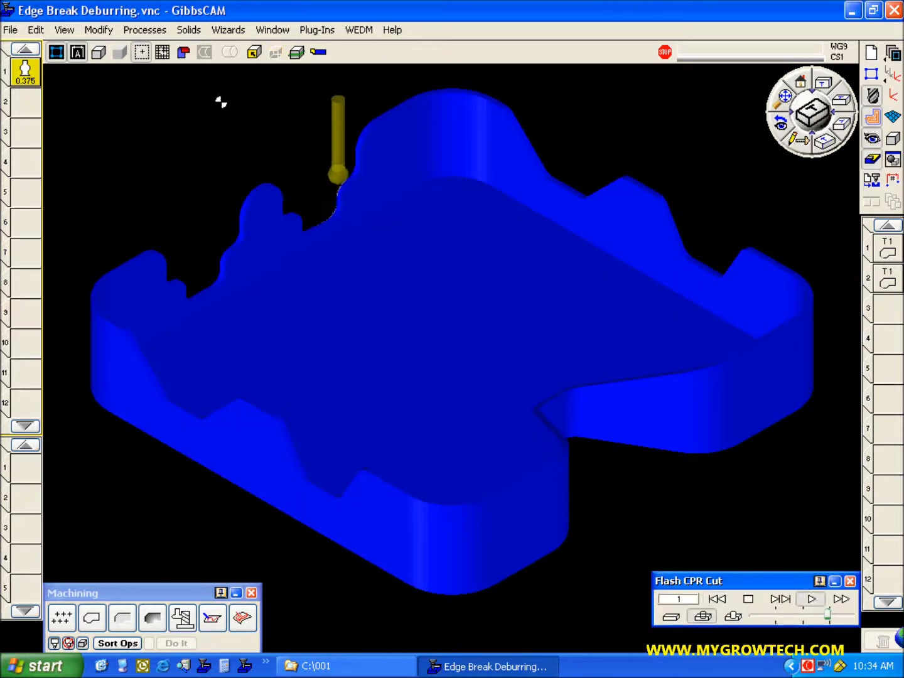
{"action": "left_click_drag", "start_coordinate": [221, 102], "coordinate": [448, 267]}
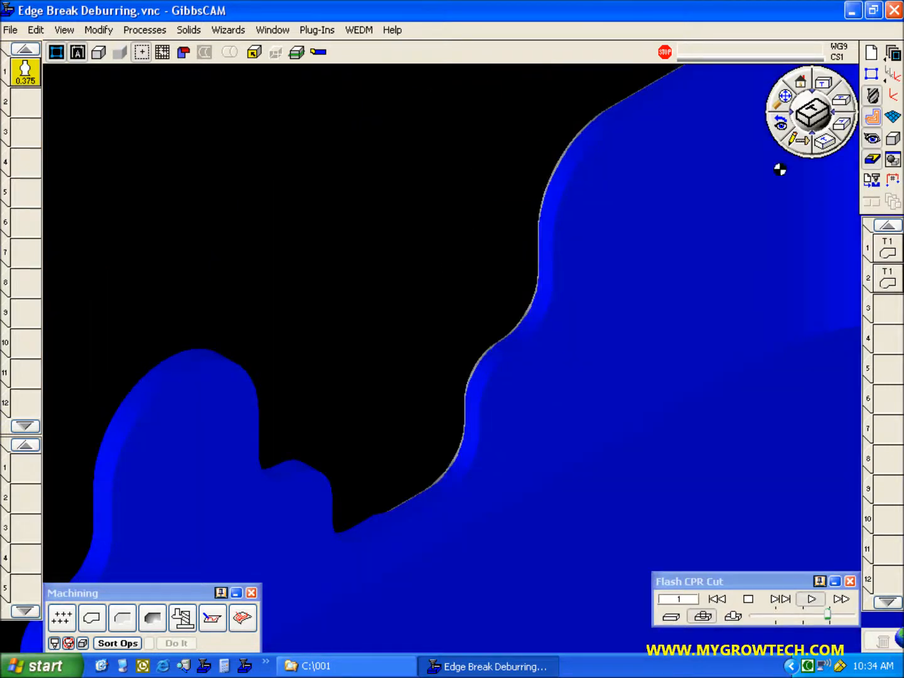
{"action": "left_click", "coordinate": [784, 99]}
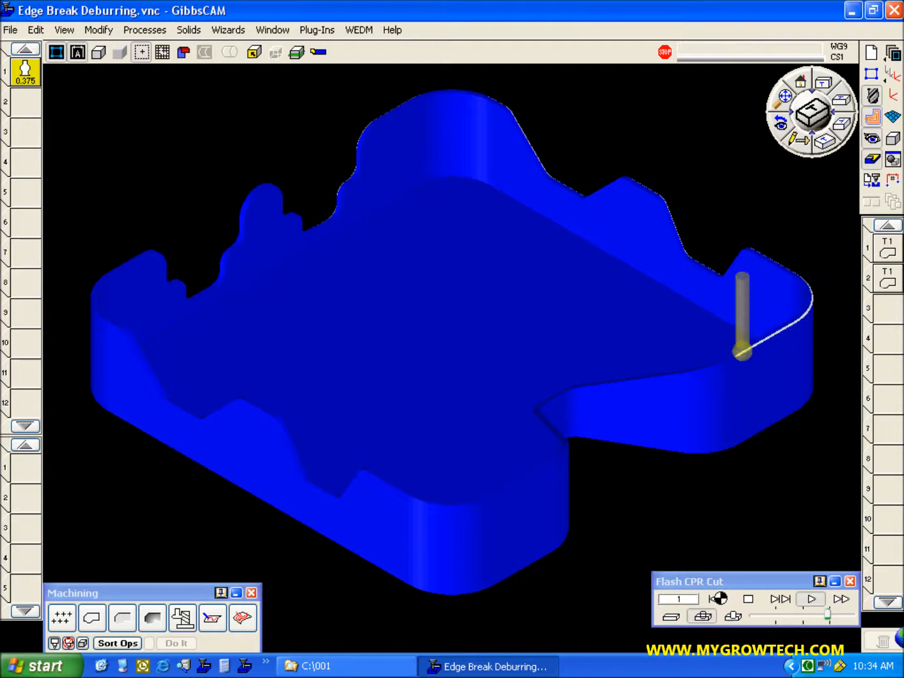
Show the simulated tool as solid instead of transparent and inspect the edge break around the V-shaped notch
{"action": "left_click", "coordinate": [733, 616]}
{"action": "left_click_drag", "start_coordinate": [445, 301], "coordinate": [739, 496]}
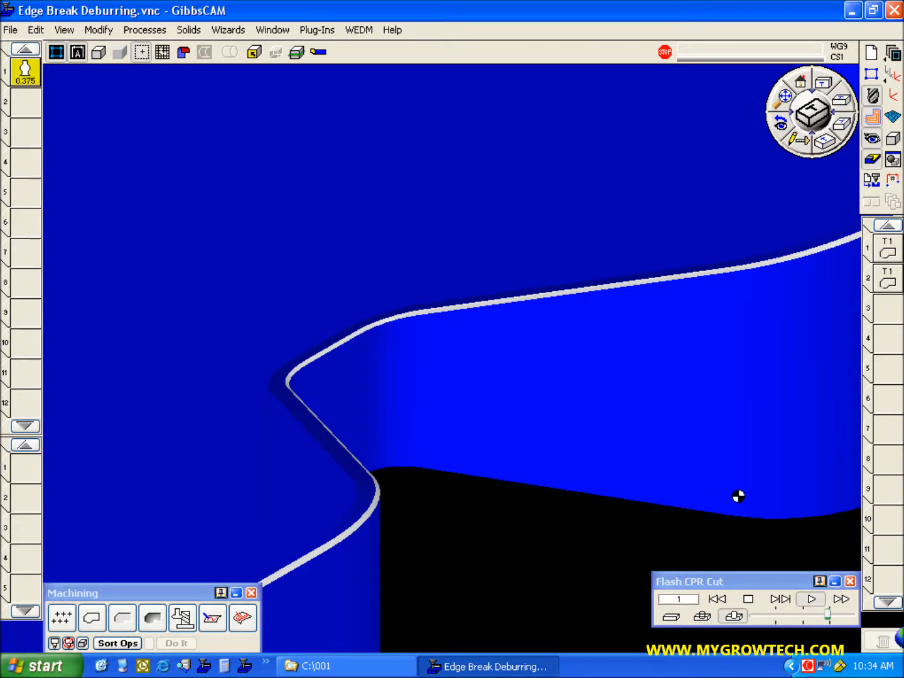
{"action": "left_click", "coordinate": [783, 95]}
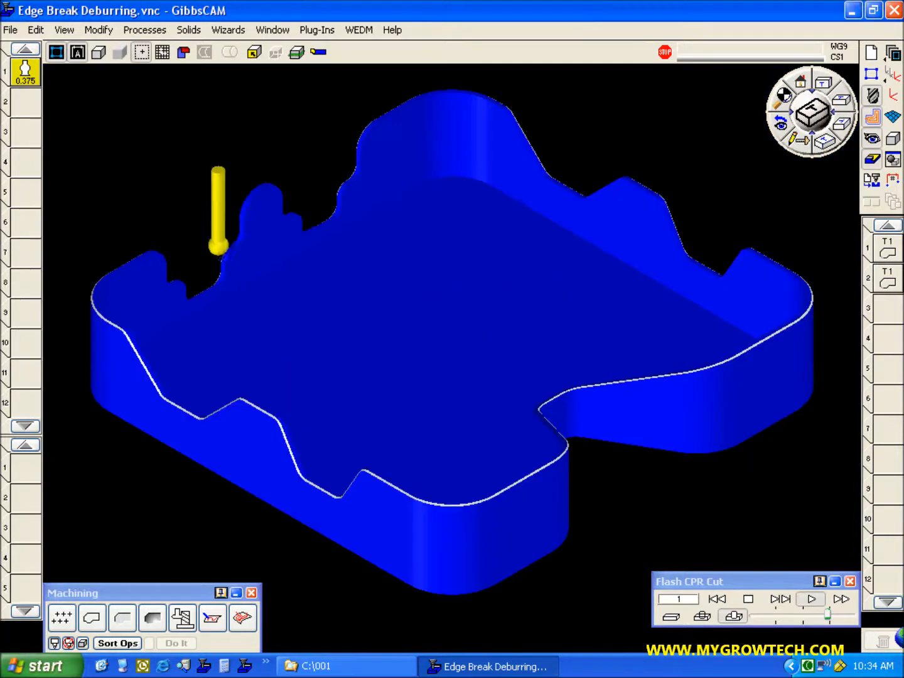